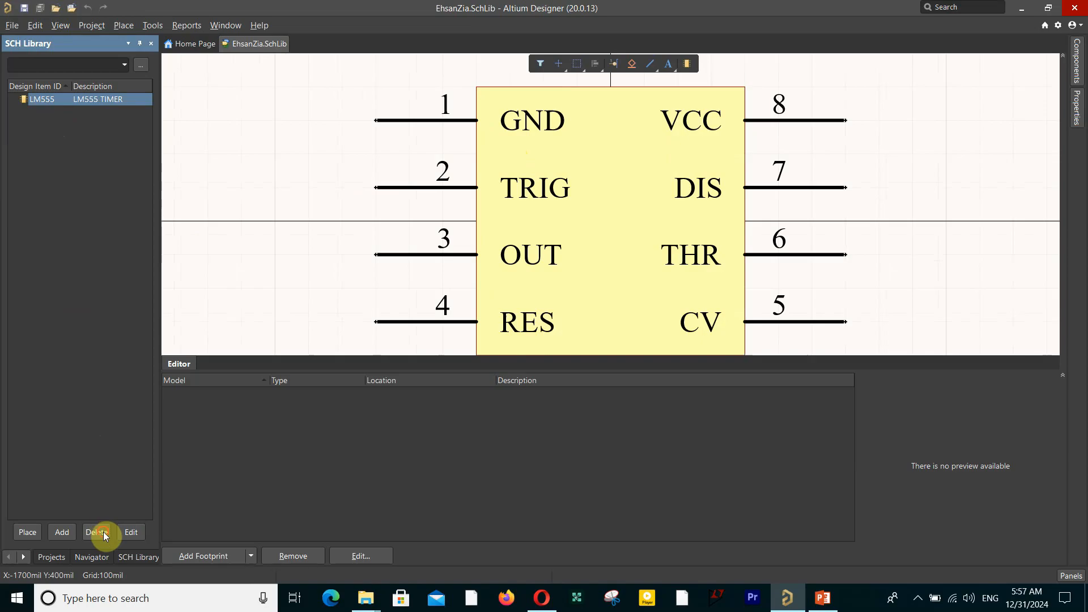
Confirm deleting the LM555 component from the schematic library
{"action": "left_click", "coordinate": [553, 327]}
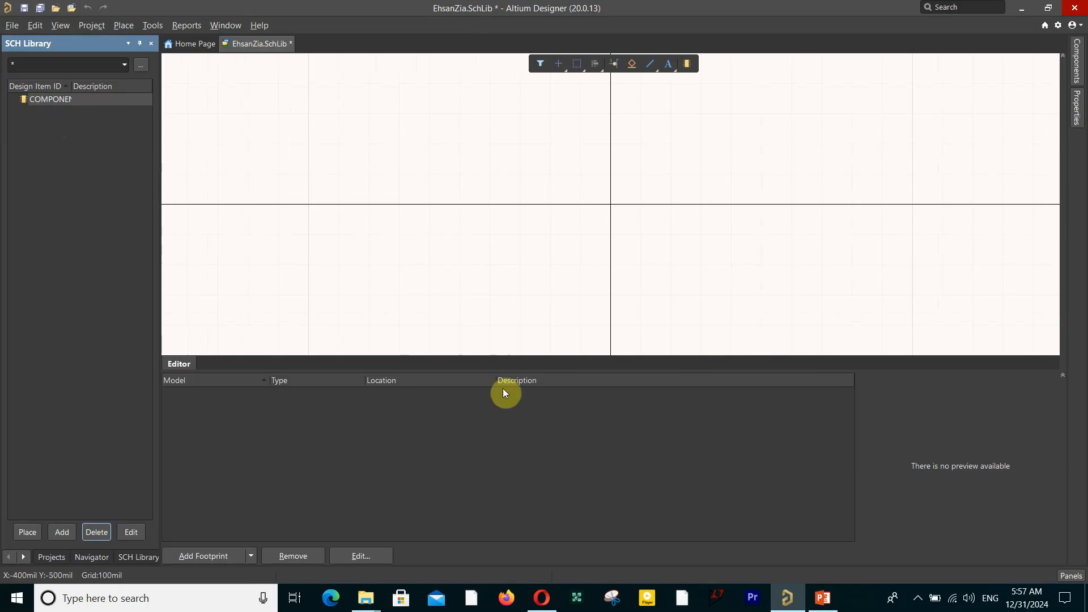
Switch to Opera, examine the pin configuration diagram in the LM555 Timer datasheet, and return to Altium Designer
{"action": "left_click", "coordinate": [540, 598]}
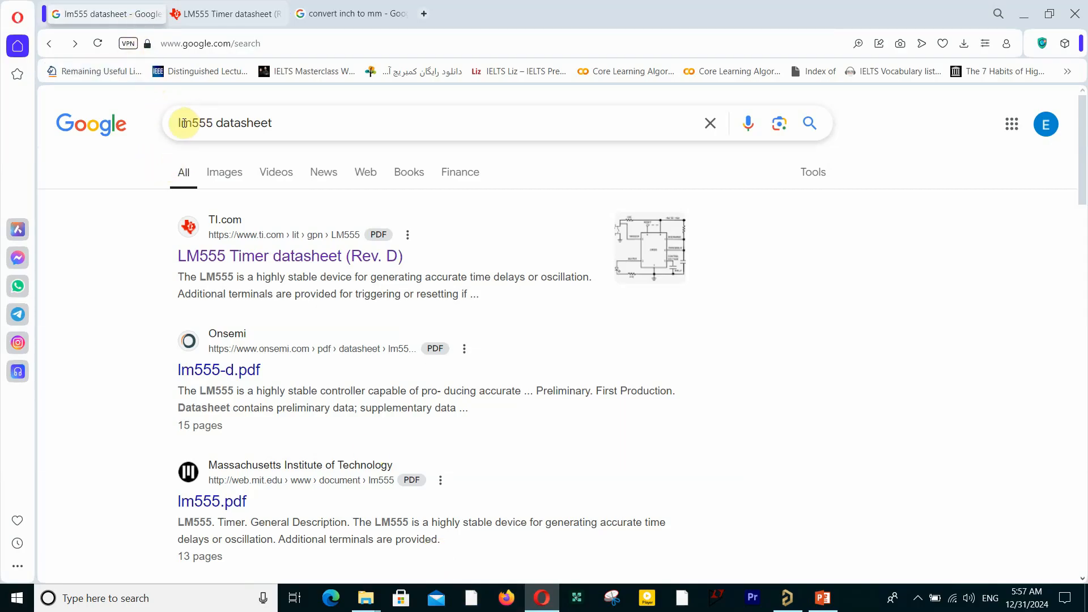
{"action": "left_click_drag", "start_coordinate": [180, 122], "coordinate": [288, 122]}
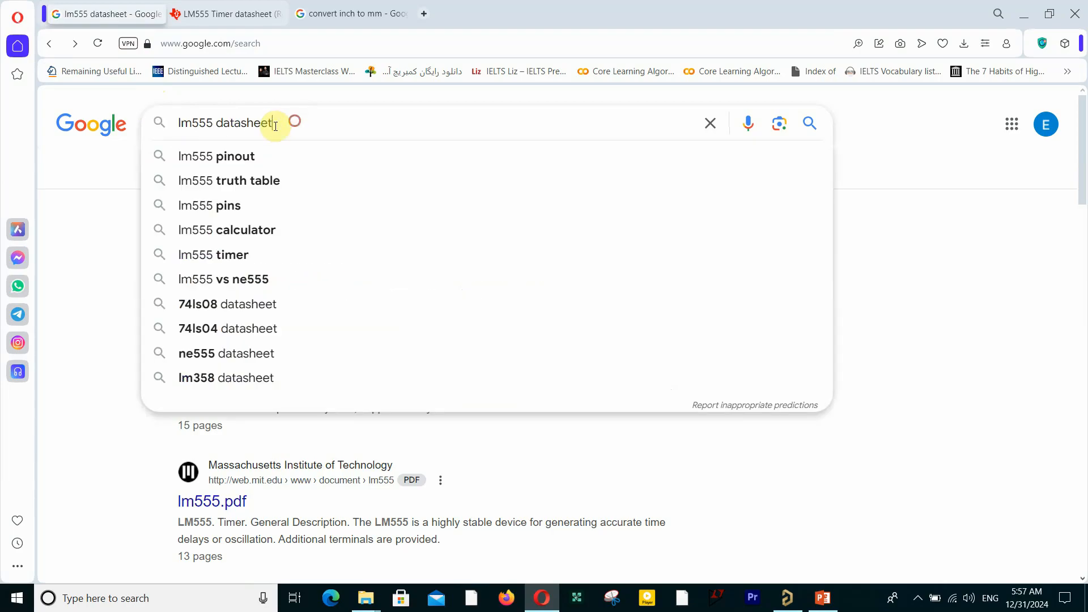
{"action": "left_click", "coordinate": [85, 226]}
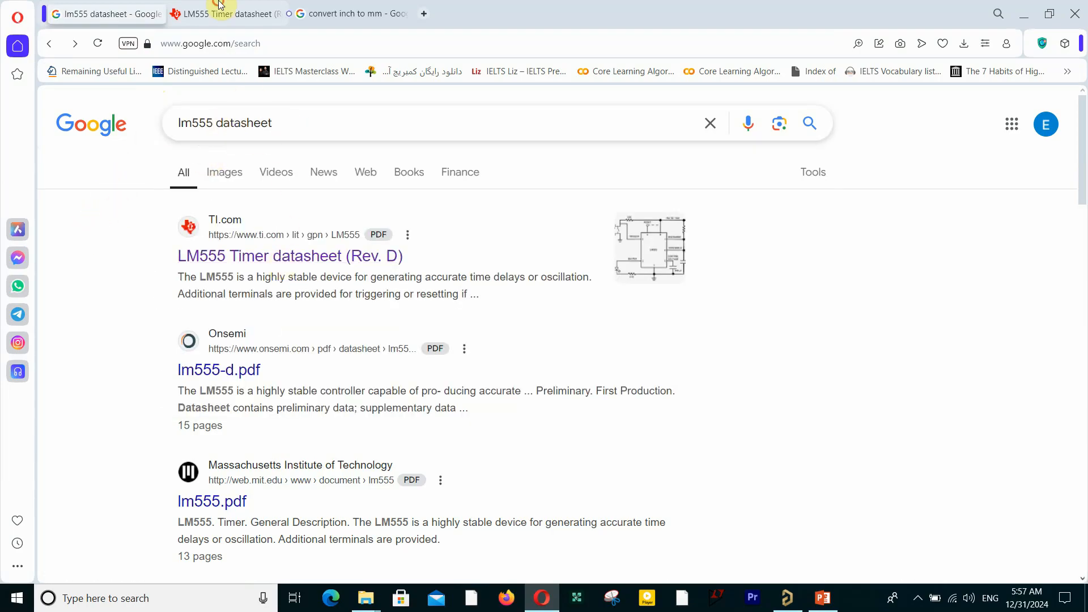
{"action": "left_click", "coordinate": [220, 12]}
{"action": "scroll", "coordinate": [759, 294], "scroll_direction": "down", "scroll_amount": 5}
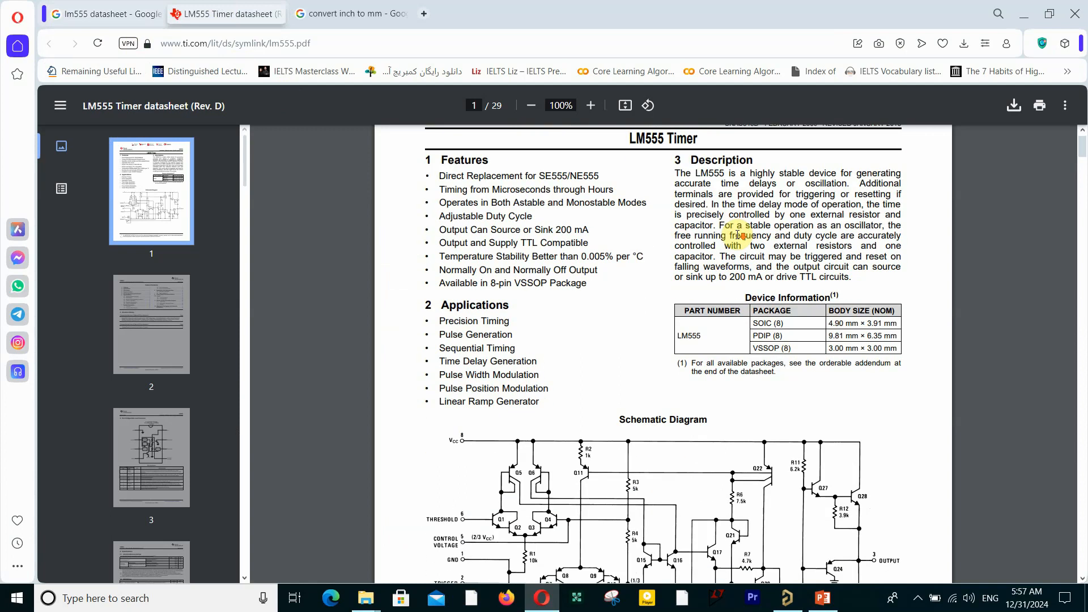
{"action": "scroll", "coordinate": [761, 312], "scroll_direction": "down", "scroll_amount": 20}
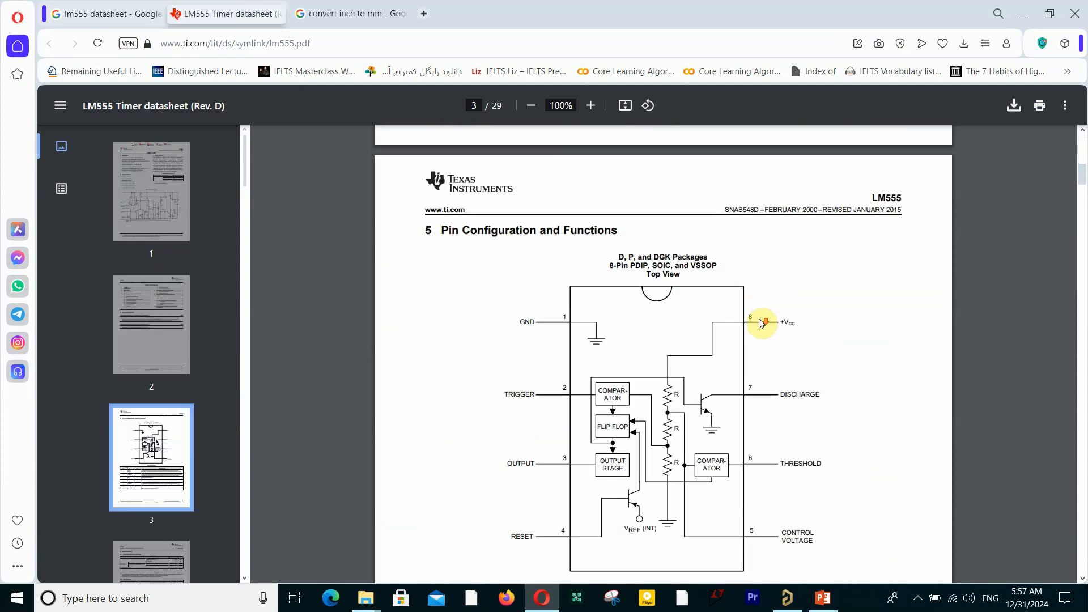
{"action": "scroll", "coordinate": [761, 318], "scroll_direction": "up", "scroll_amount": 3}
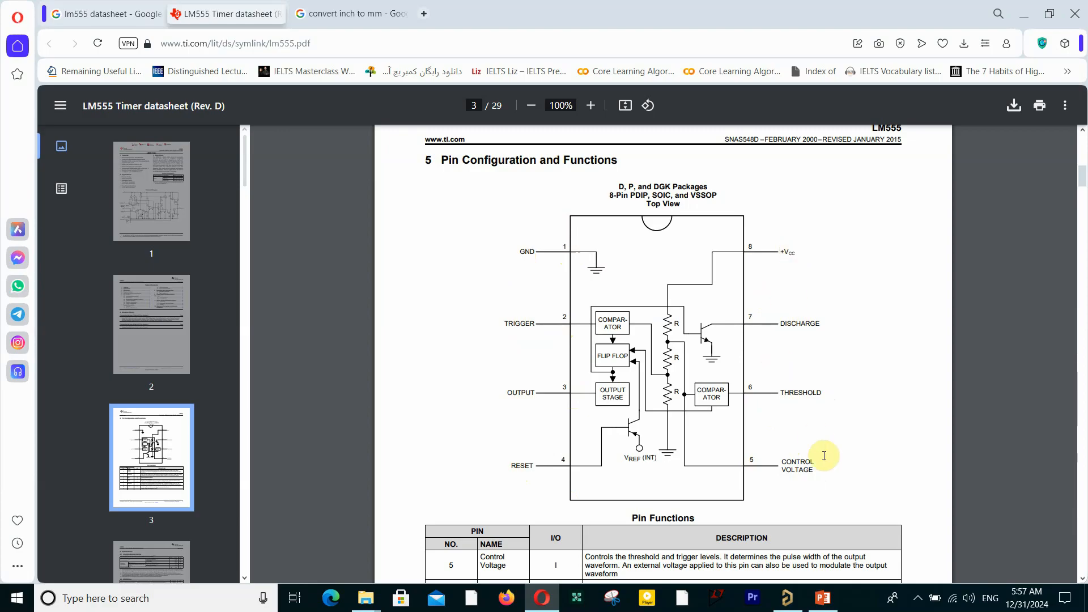
{"action": "left_click", "coordinate": [787, 597]}
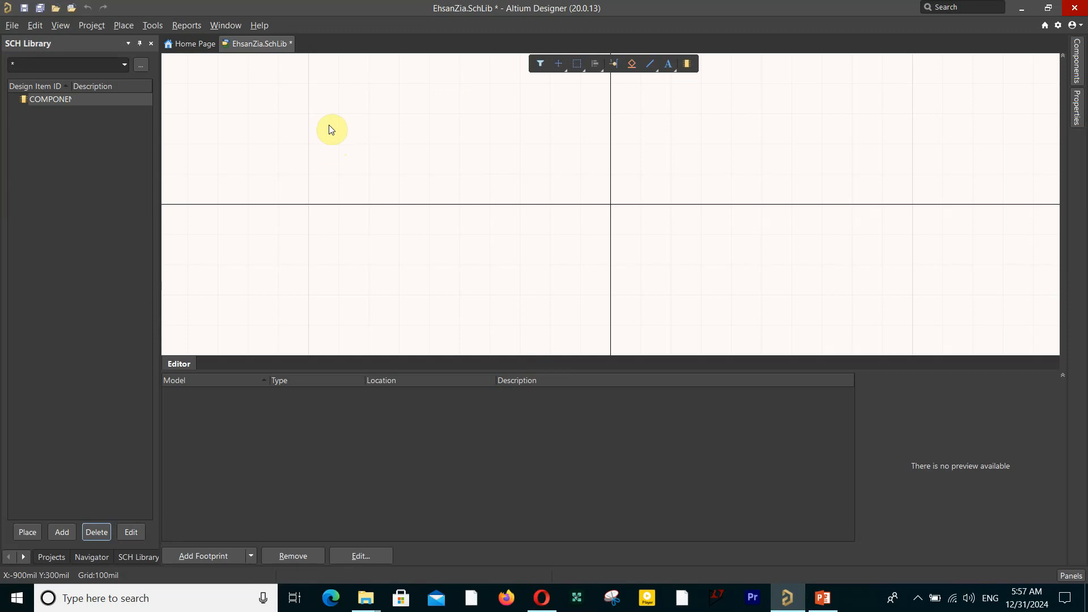
Create a new schematic library document and close it again
{"action": "left_click", "coordinate": [21, 24]}
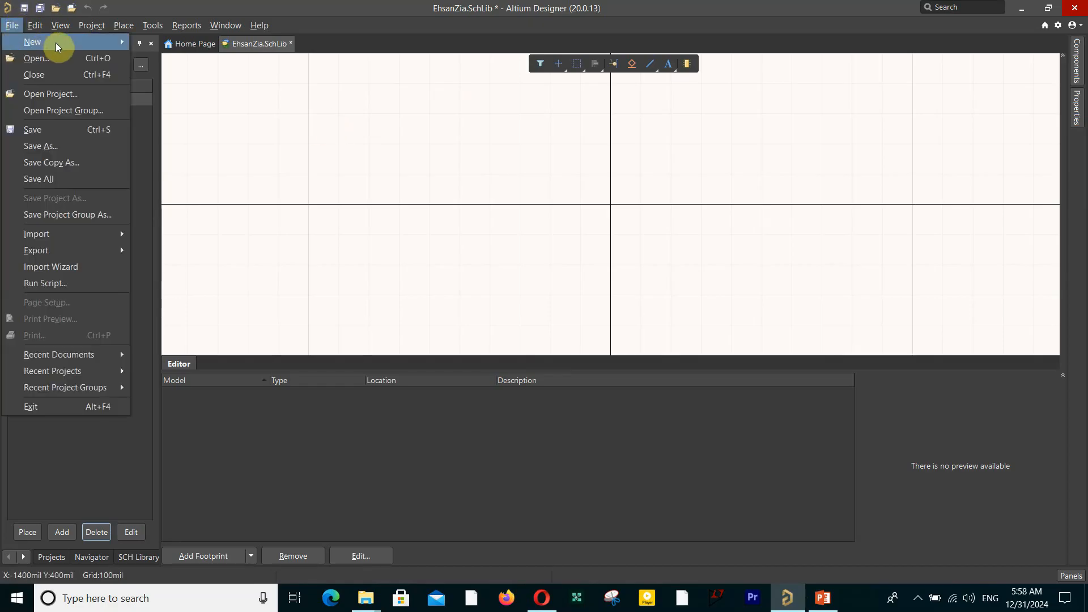
{"action": "mouse_move", "coordinate": [80, 42]}
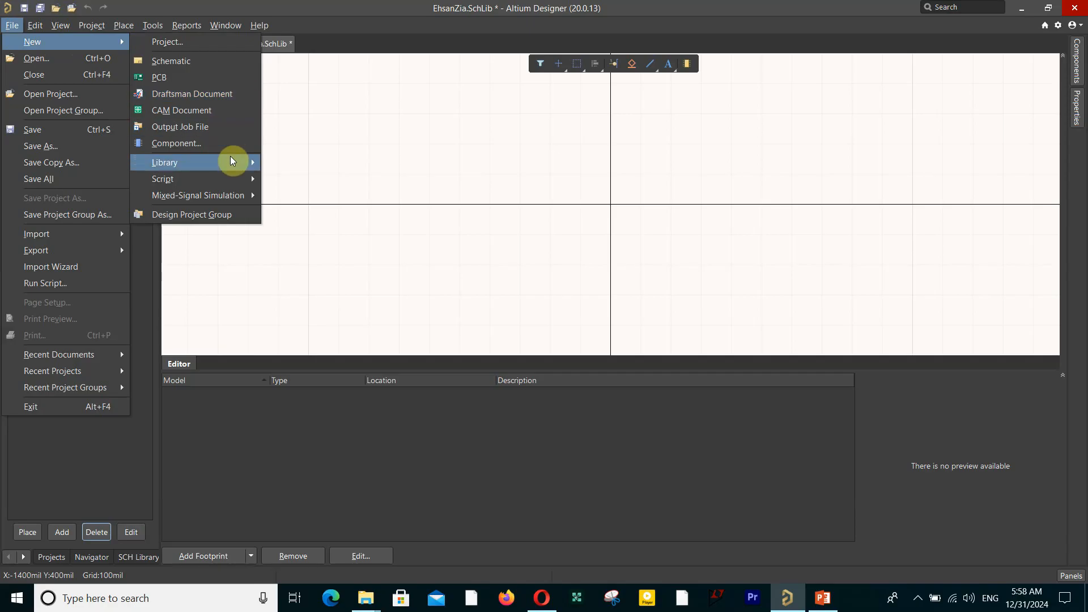
{"action": "mouse_move", "coordinate": [232, 161]}
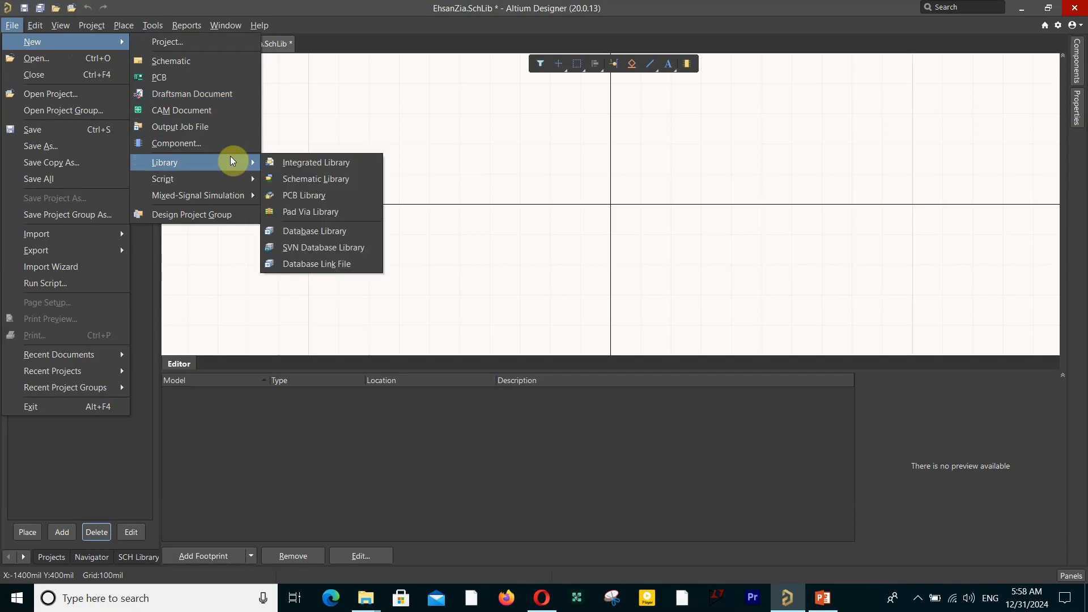
{"action": "left_click", "coordinate": [347, 179]}
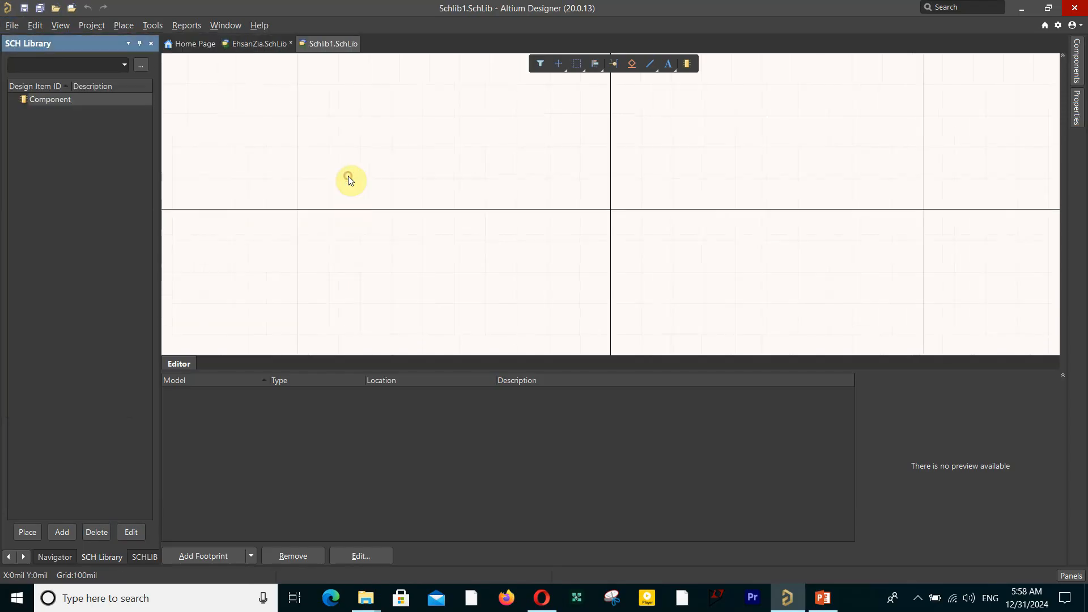
{"action": "right_click", "coordinate": [327, 46]}
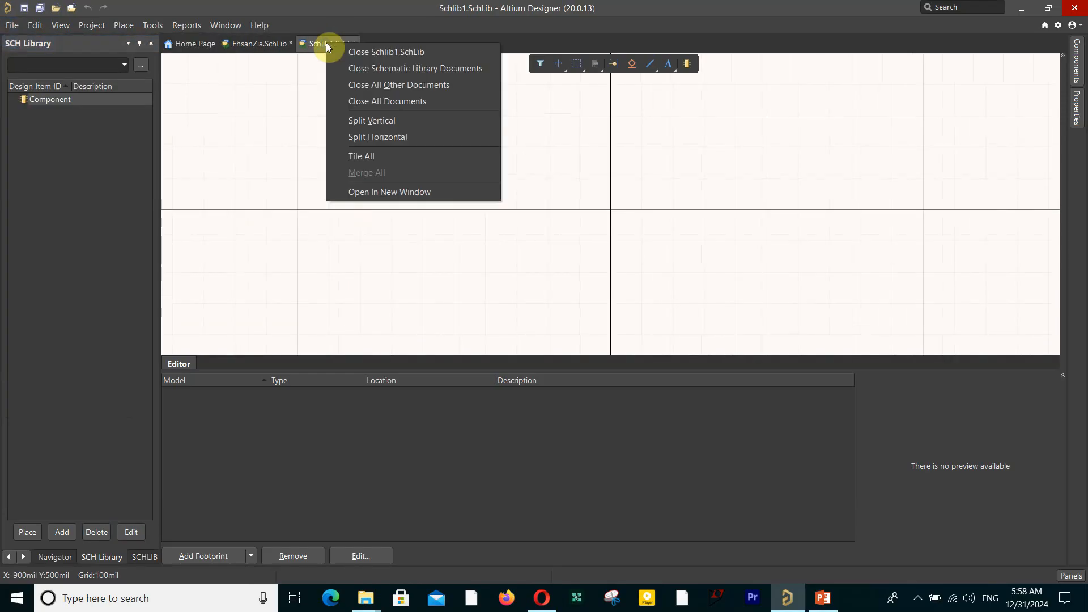
{"action": "left_click", "coordinate": [340, 51]}
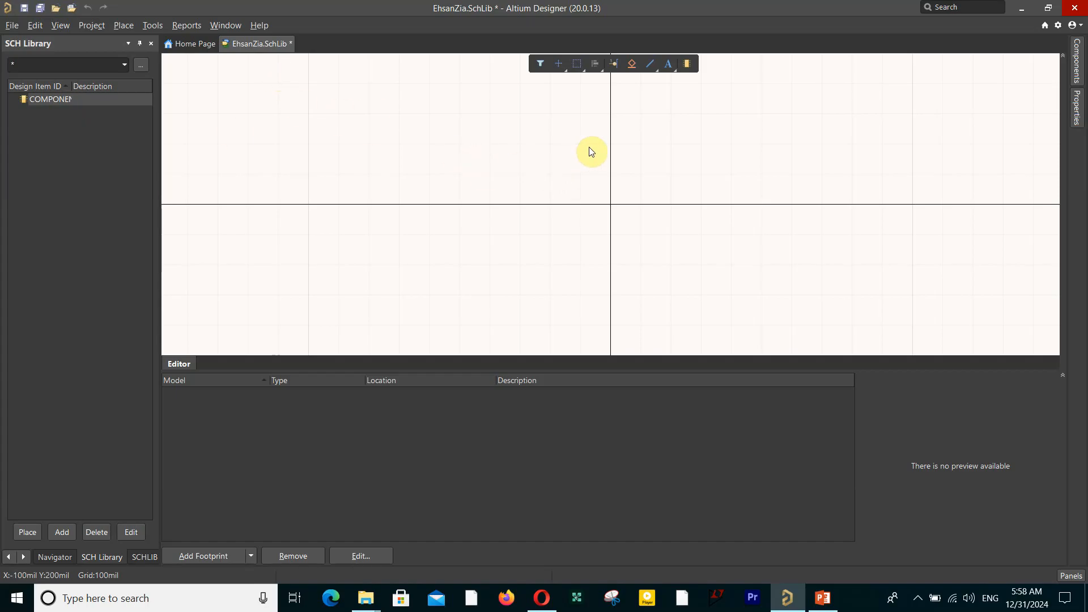
Draw a component body rectangle about 700 by 300 mil, with its lower-right corner at the origin
{"action": "key", "text": "p"}
{"action": "key", "text": "r"}
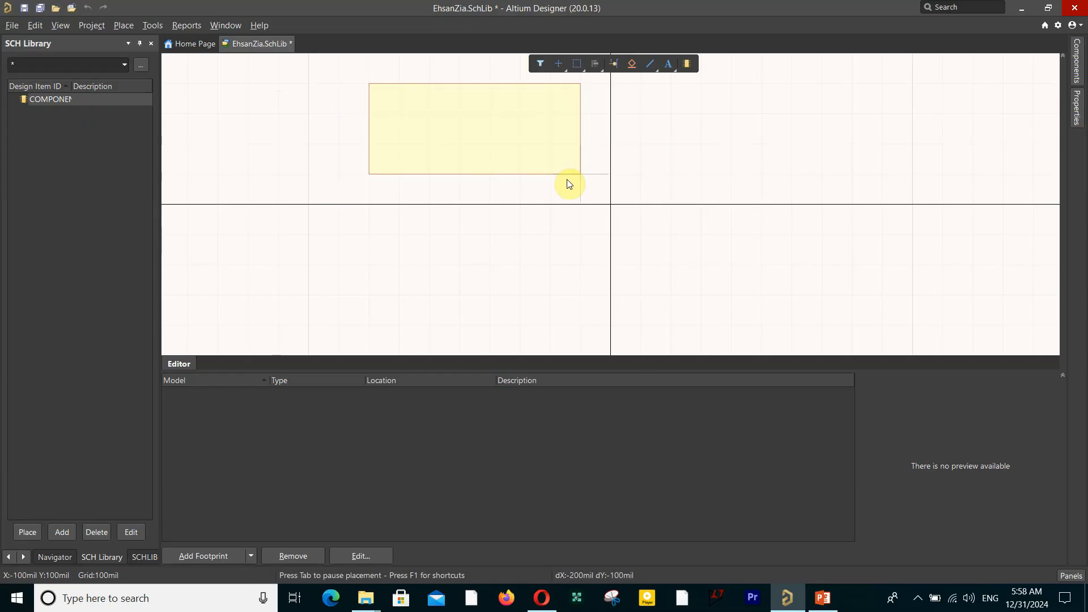
{"action": "left_click", "coordinate": [607, 189]}
{"action": "left_click", "coordinate": [398, 104]}
{"action": "right_click", "coordinate": [316, 152]}
{"action": "left_click", "coordinate": [282, 136]}
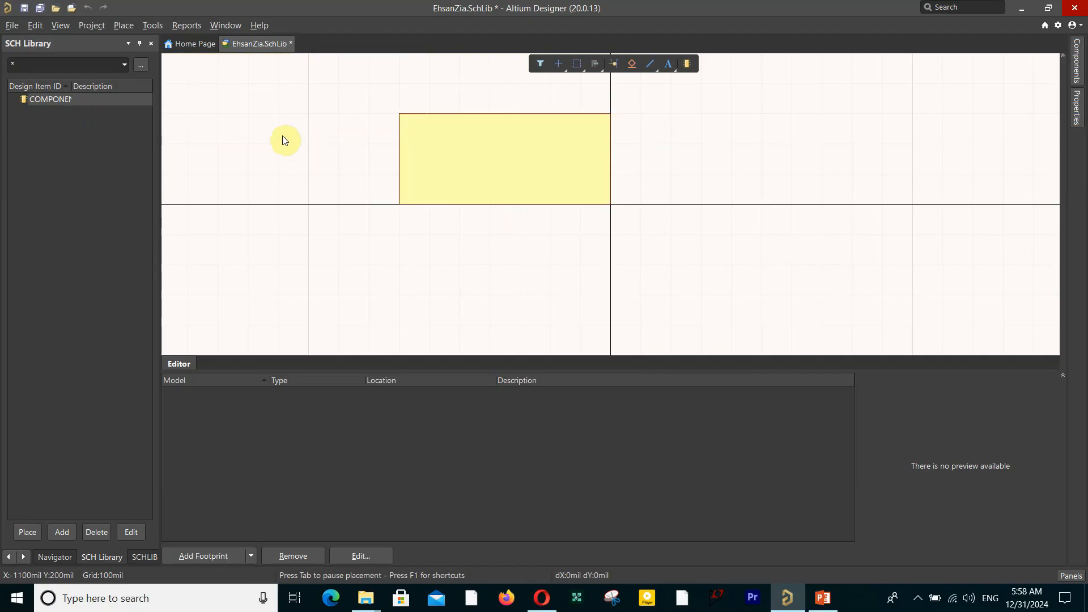
Set the snap grid size to 100 mil
{"action": "key", "text": "v"}
{"action": "key", "text": "g"}
{"action": "key", "text": "s"}
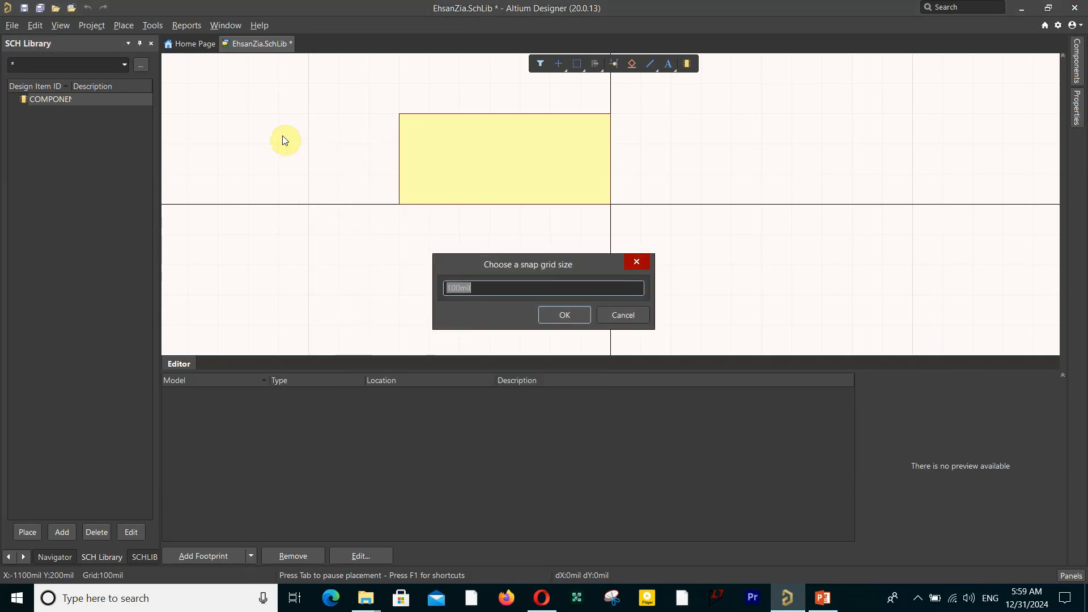
{"action": "left_click", "coordinate": [487, 288]}
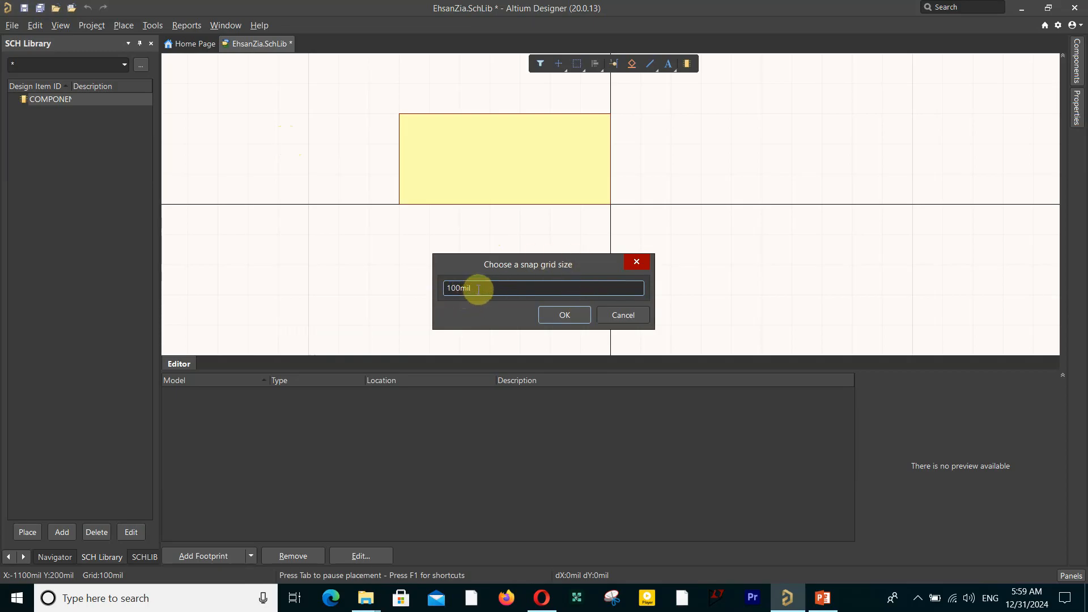
{"action": "left_click", "coordinate": [547, 315]}
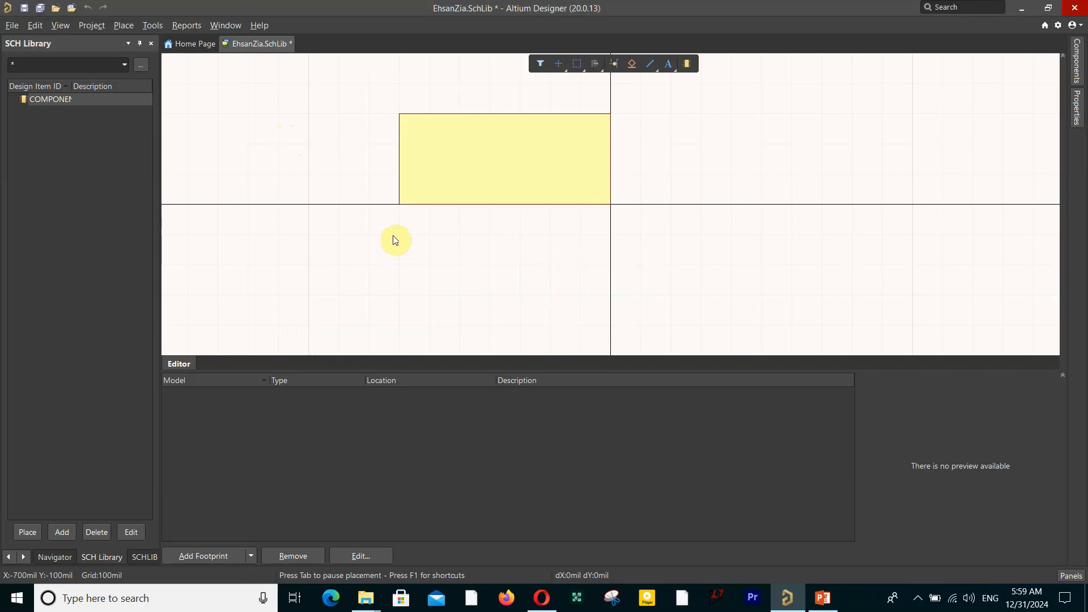
Resize the body rectangle to about 800 by 800 mil, centred on the origin
{"action": "left_click", "coordinate": [499, 150]}
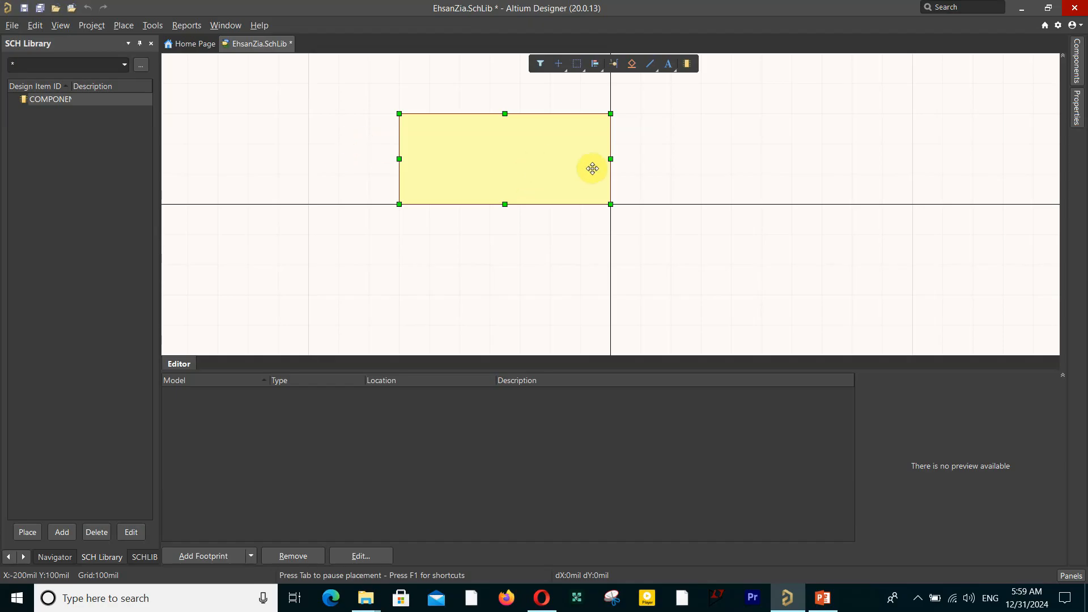
{"action": "left_click_drag", "start_coordinate": [610, 159], "coordinate": [731, 159]}
{"action": "left_click_drag", "start_coordinate": [397, 159], "coordinate": [479, 159]}
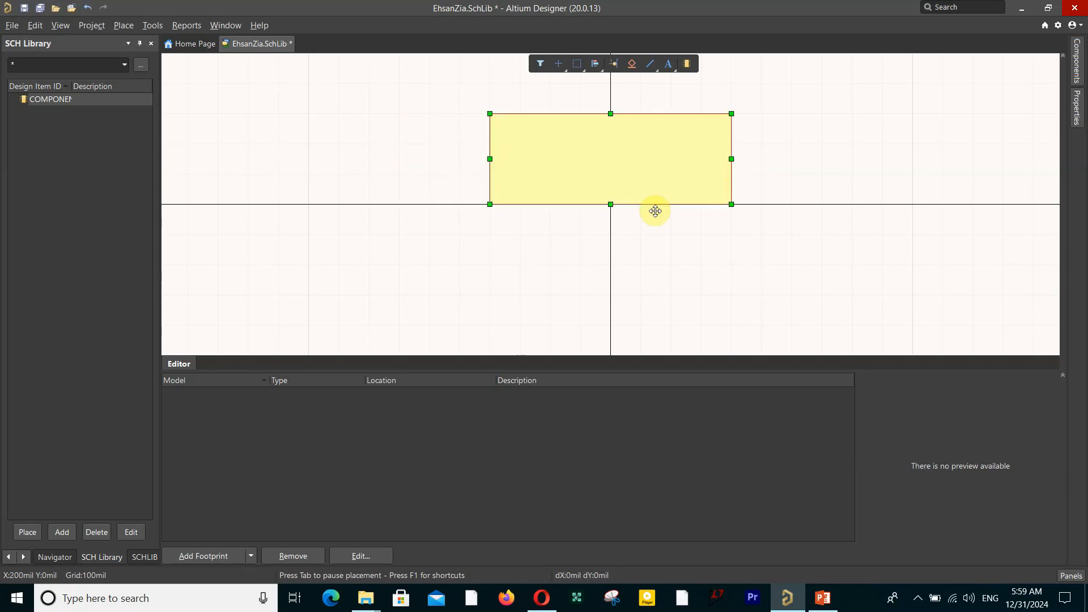
{"action": "left_click_drag", "start_coordinate": [610, 204], "coordinate": [610, 298]}
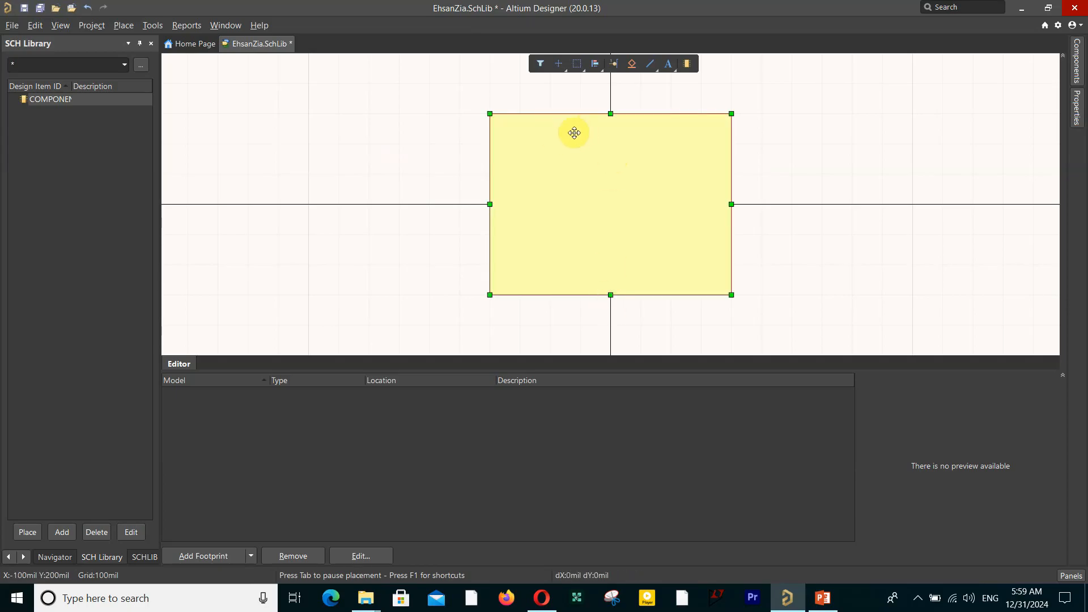
{"action": "left_click_drag", "start_coordinate": [610, 113], "coordinate": [610, 83]}
{"action": "left_click_drag", "start_coordinate": [610, 294], "coordinate": [610, 317]}
{"action": "left_click", "coordinate": [399, 159]}
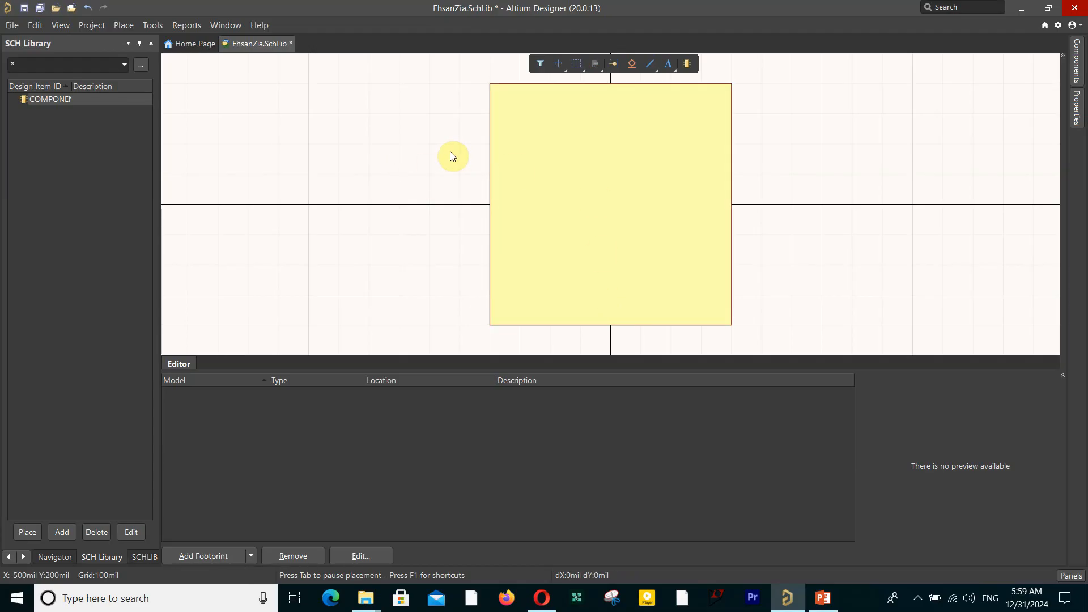
{"action": "left_click", "coordinate": [386, 135]}
Place a pin rotated 180 degrees at the upper end of the body's left edge, with designator 1 and name GND
{"action": "key", "text": "p"}
{"action": "key", "text": "p"}
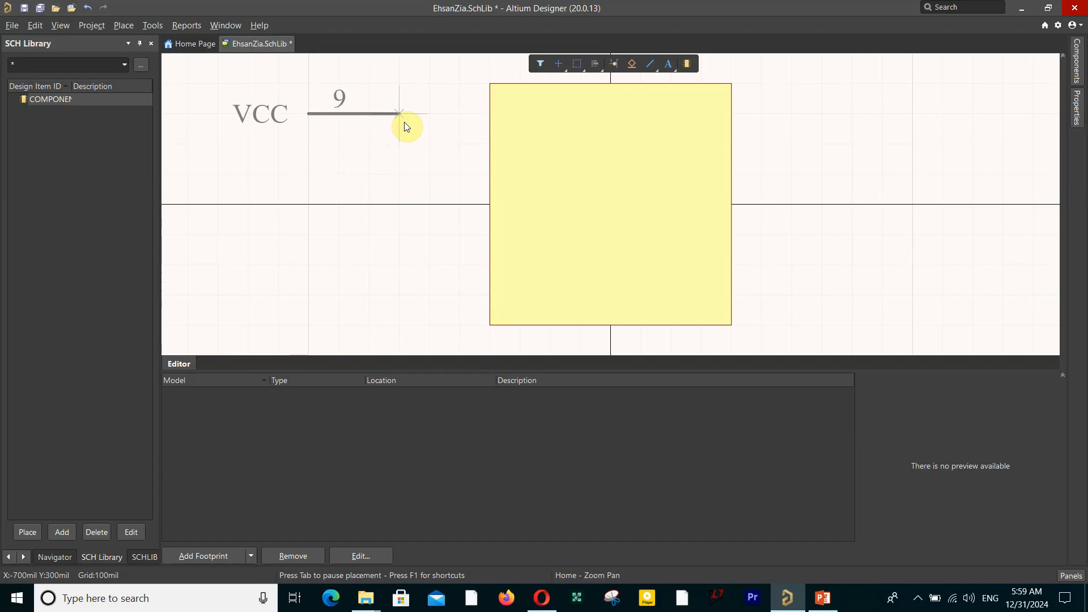
{"action": "key", "text": "space"}
{"action": "key", "text": "space"}
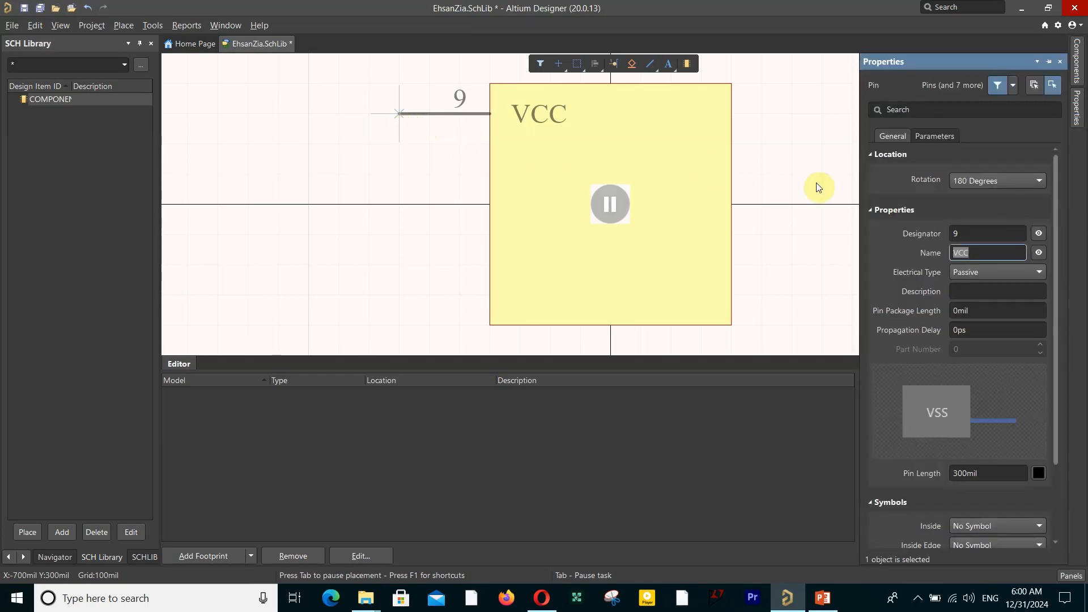
{"action": "left_click", "coordinate": [967, 234]}
{"action": "type", "text": "1"}
{"action": "key", "text": "Return"}
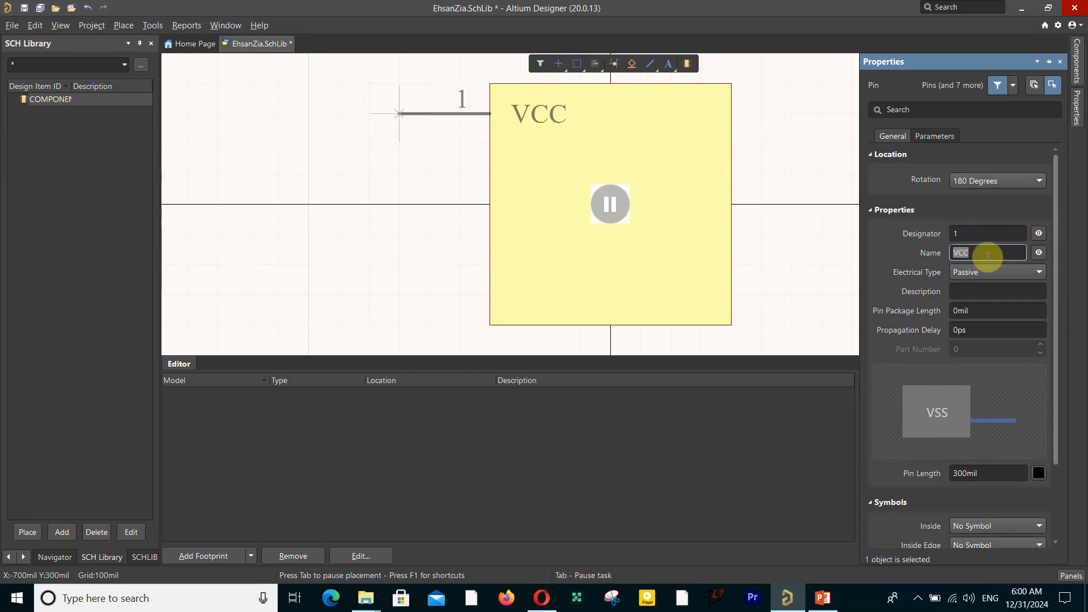
{"action": "type", "text": "g"}
{"action": "key", "text": "BackSpace"}
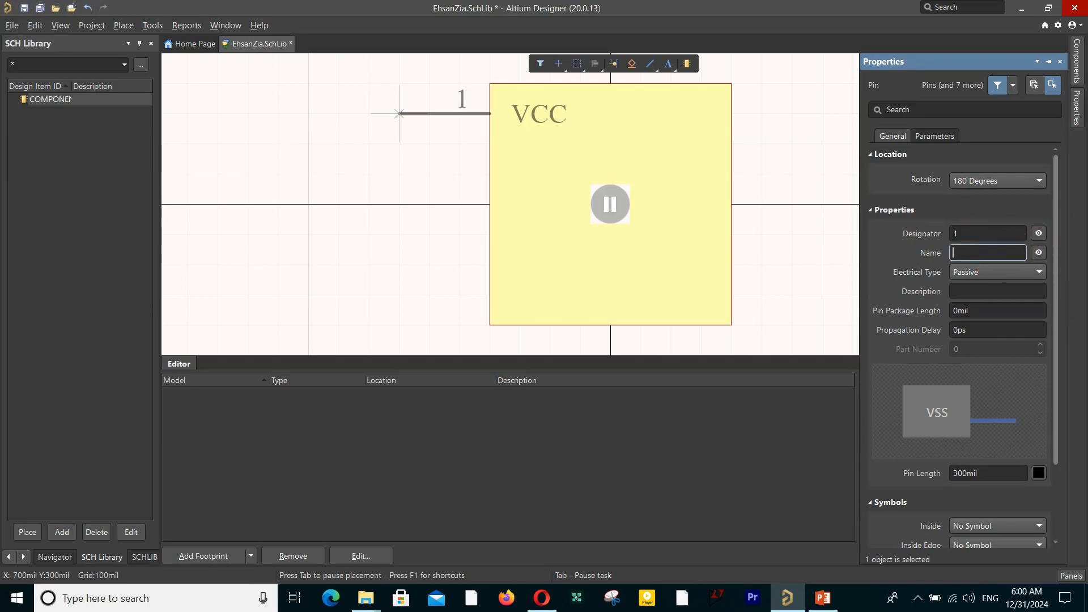
{"action": "type", "text": "GND"}
{"action": "left_click", "coordinate": [400, 113]}
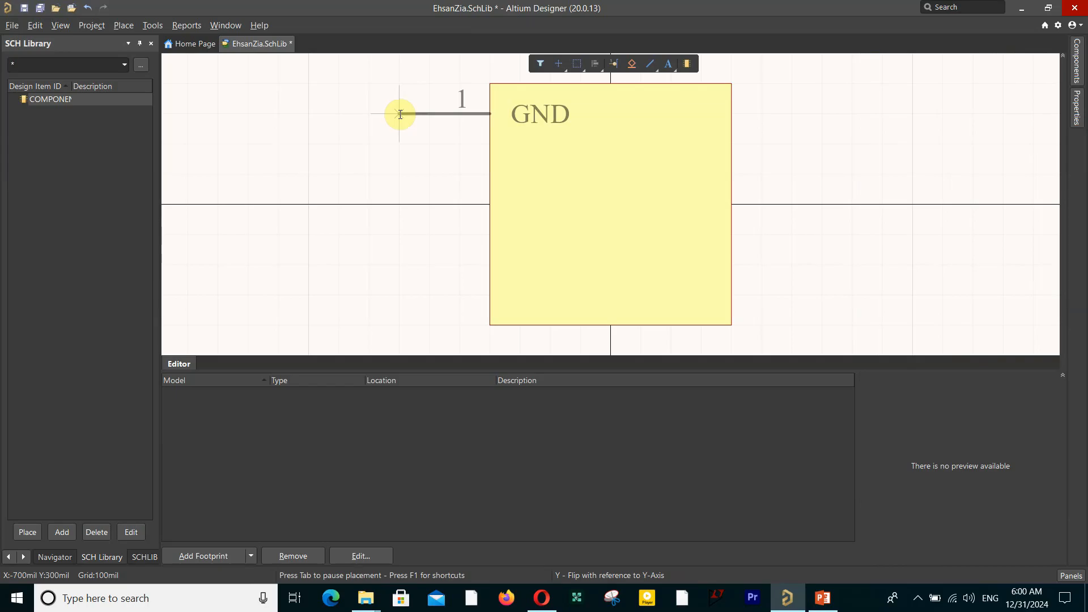
{"action": "left_click", "coordinate": [400, 114]}
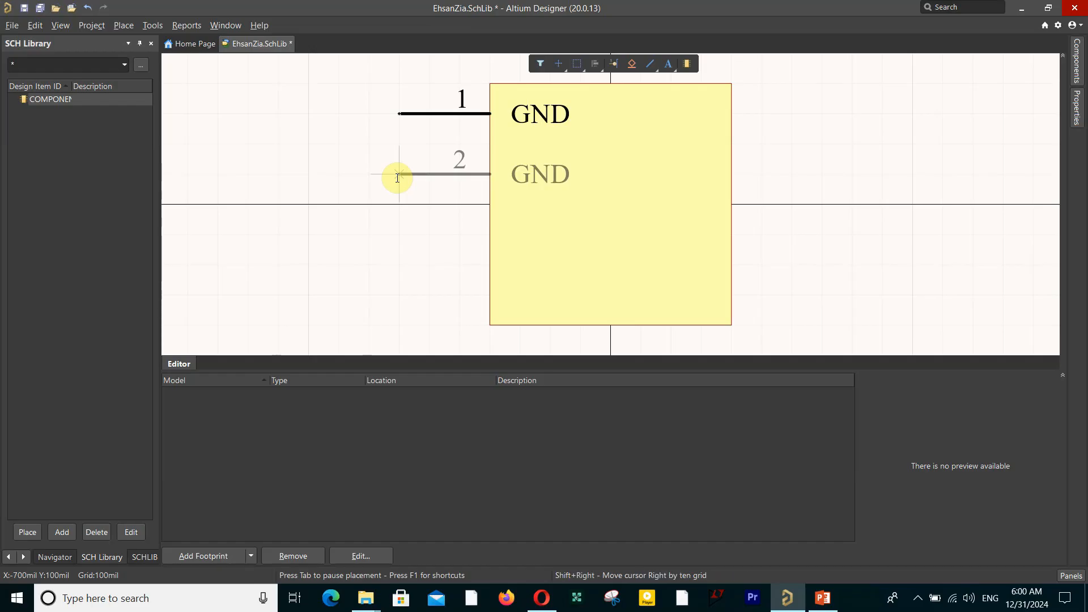
Check the pin's function in the datasheet, name pin 2 TRIG, and place it 200 mil below the GND pin
{"action": "key", "text": "Tab"}
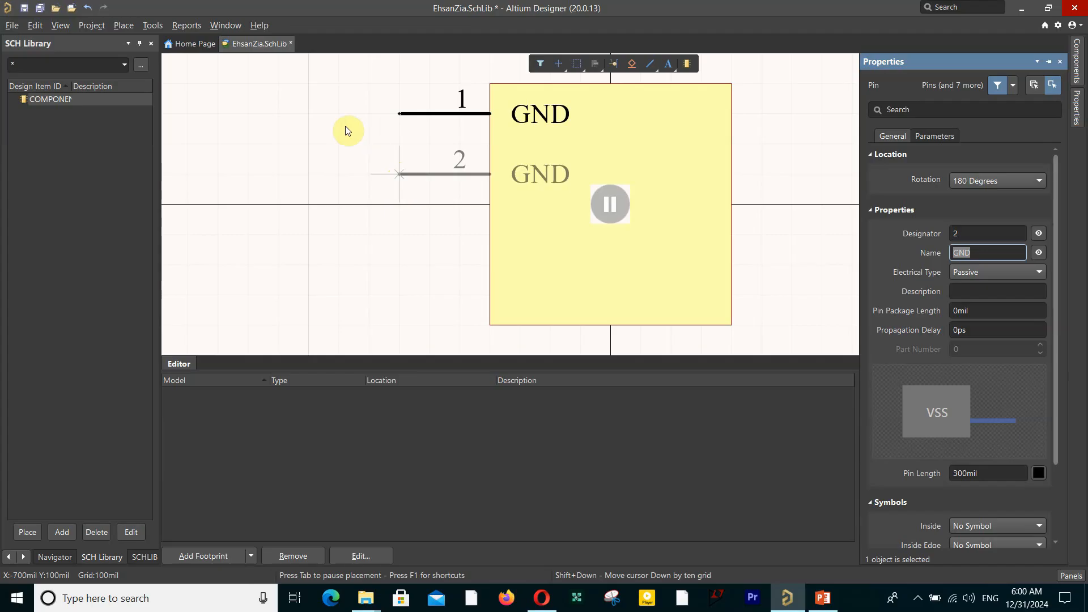
{"action": "left_click", "coordinate": [542, 598]}
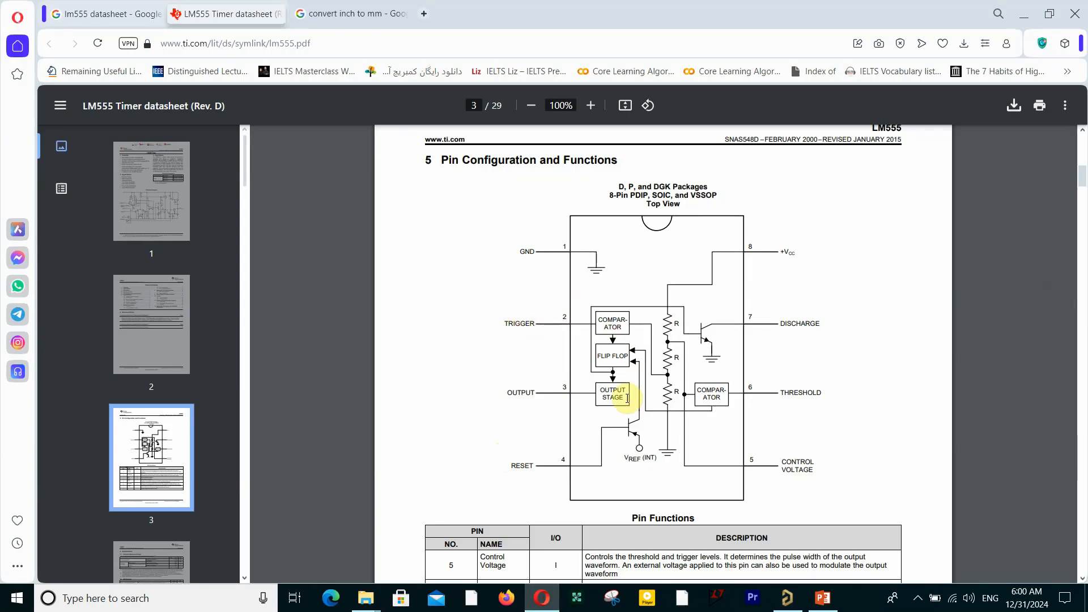
{"action": "left_click", "coordinate": [784, 598]}
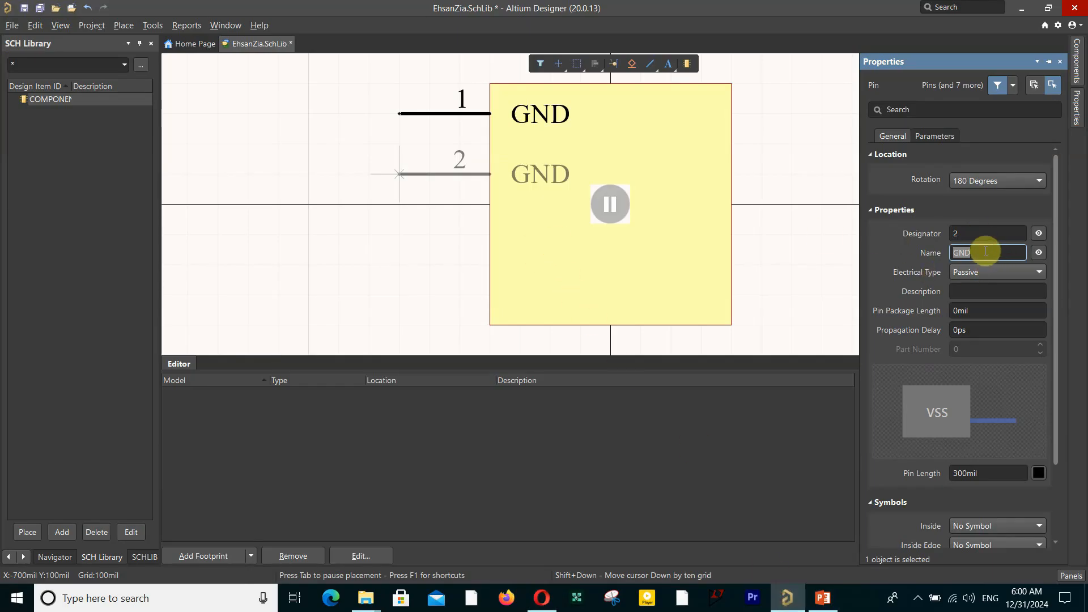
{"action": "type", "text": "TR"}
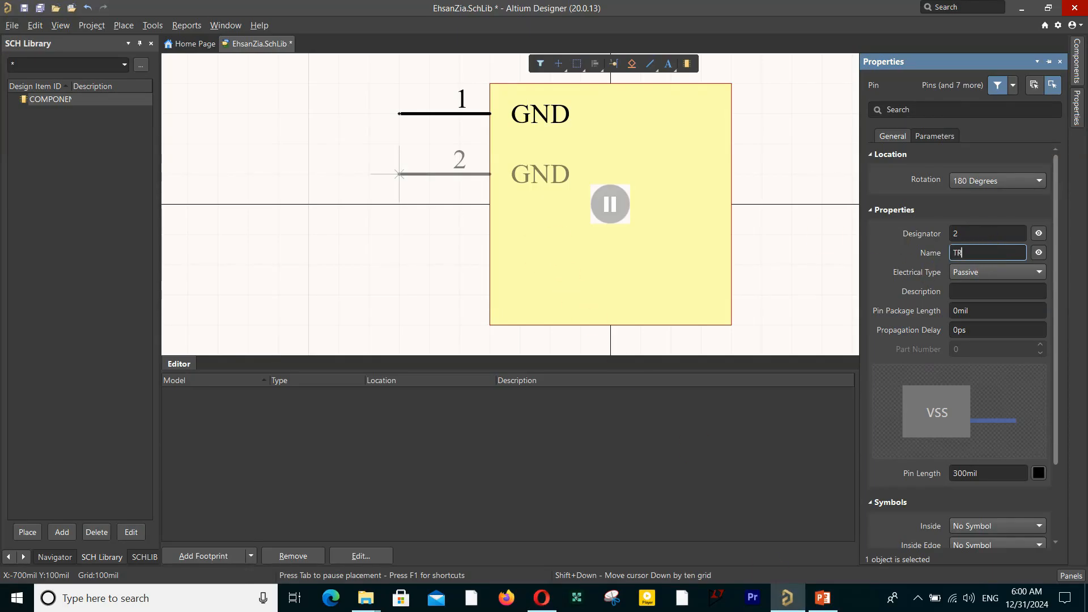
{"action": "type", "text": "IG"}
{"action": "key", "text": "Return"}
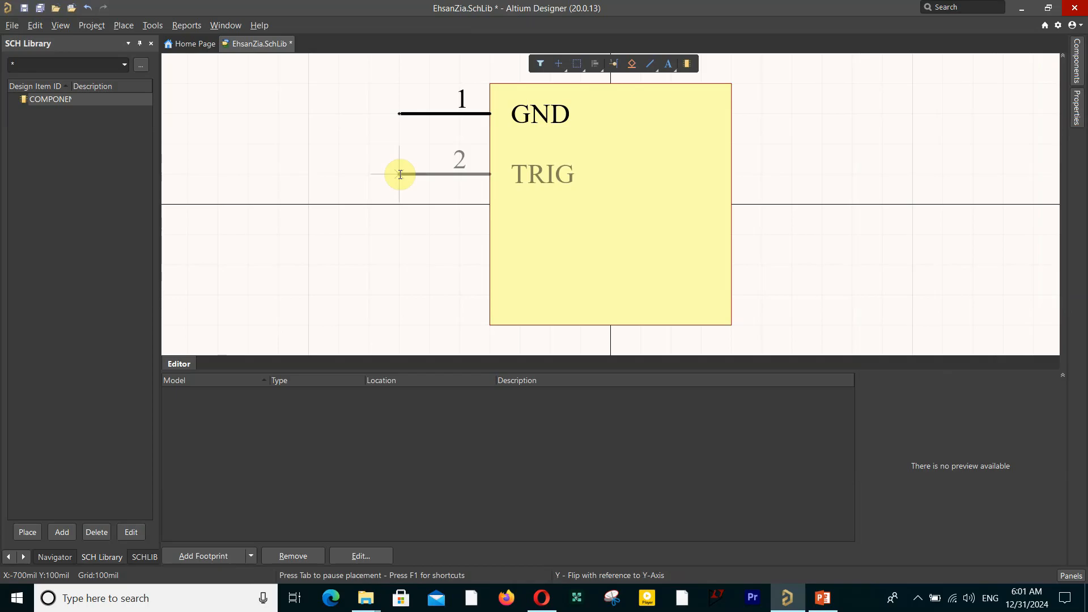
{"action": "left_click", "coordinate": [400, 174]}
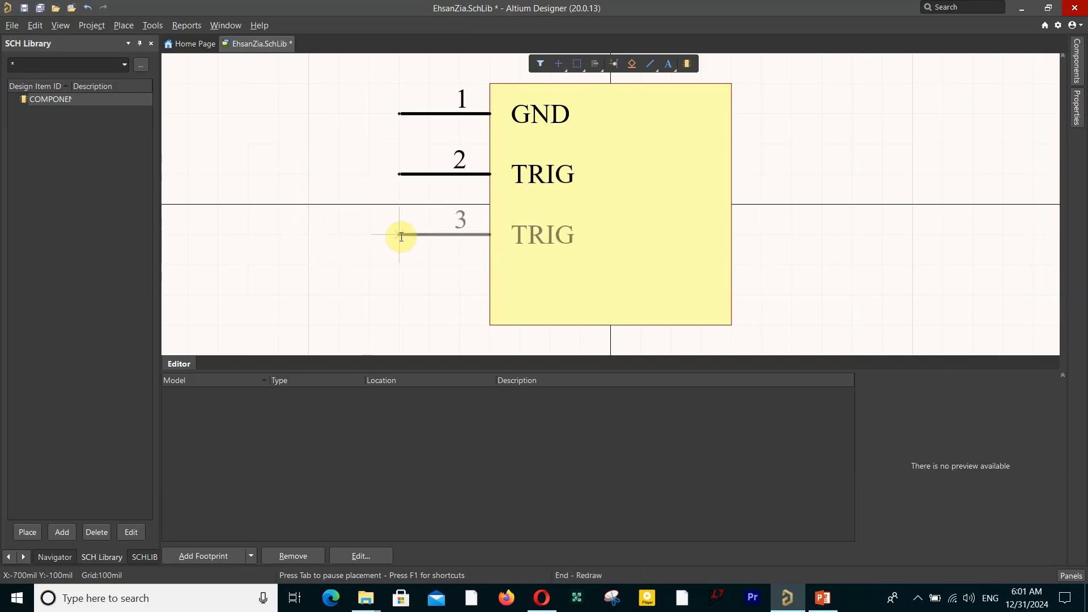
Check pin 3's function in the datasheet, name the pin OUT, and place it 200 mil below the TRIG pin
{"action": "key", "text": "Tab"}
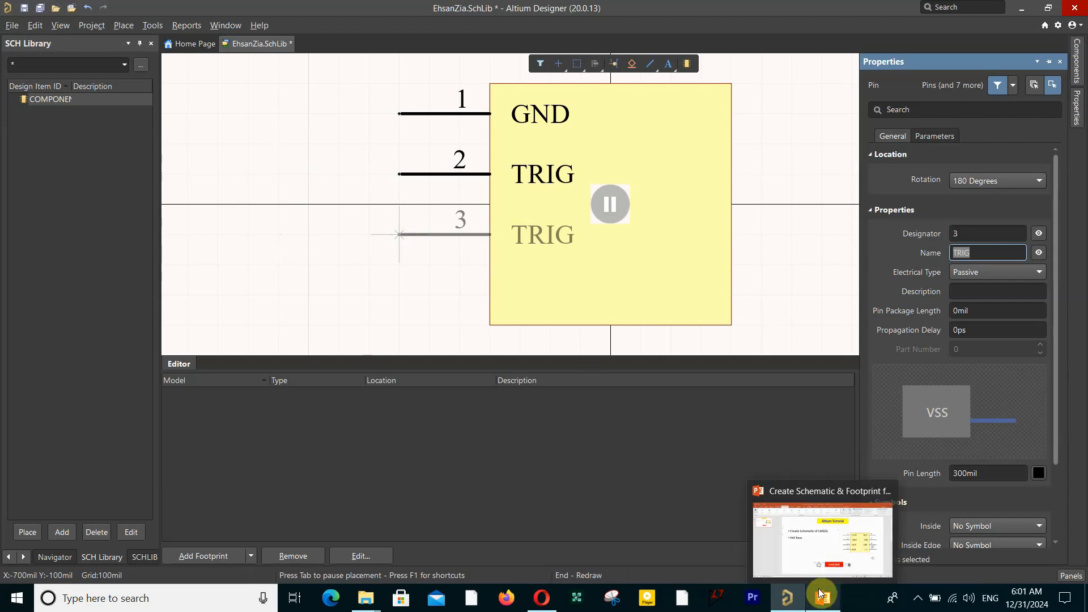
{"action": "left_click", "coordinate": [538, 598]}
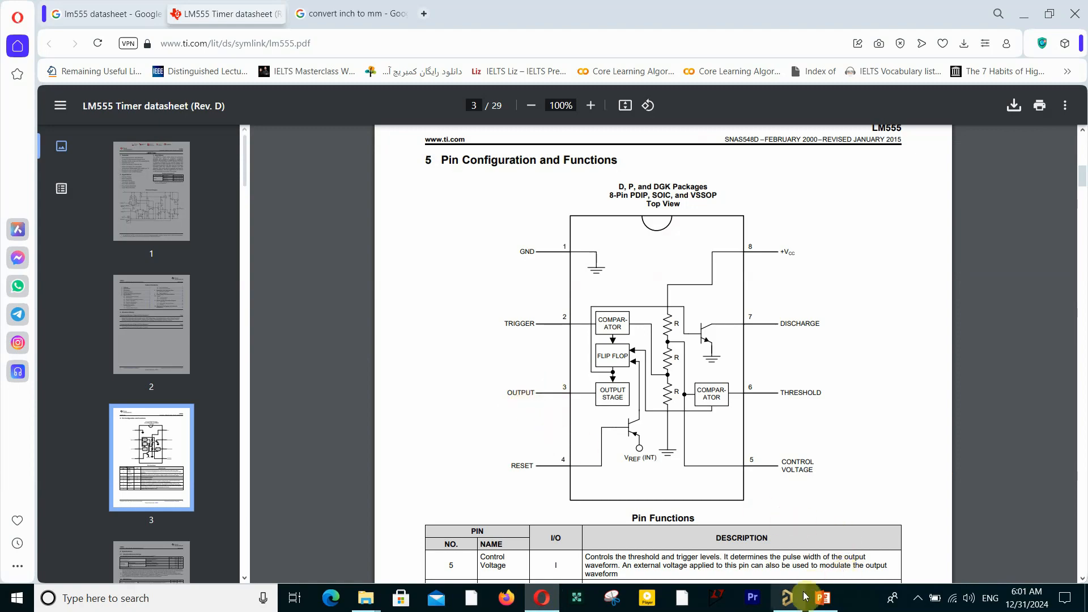
{"action": "left_click", "coordinate": [788, 598]}
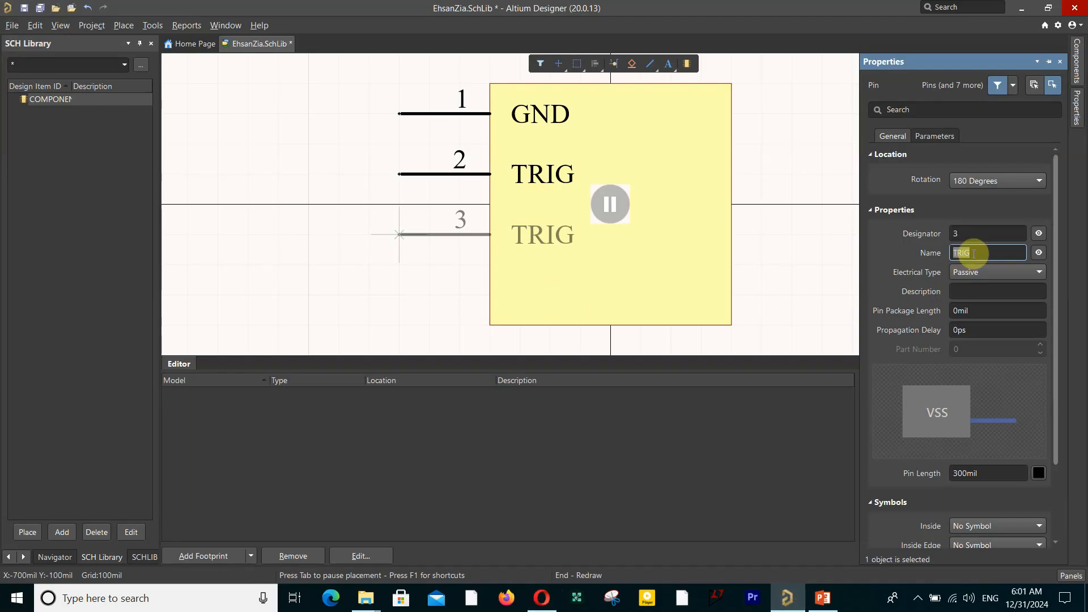
{"action": "type", "text": "OUT"}
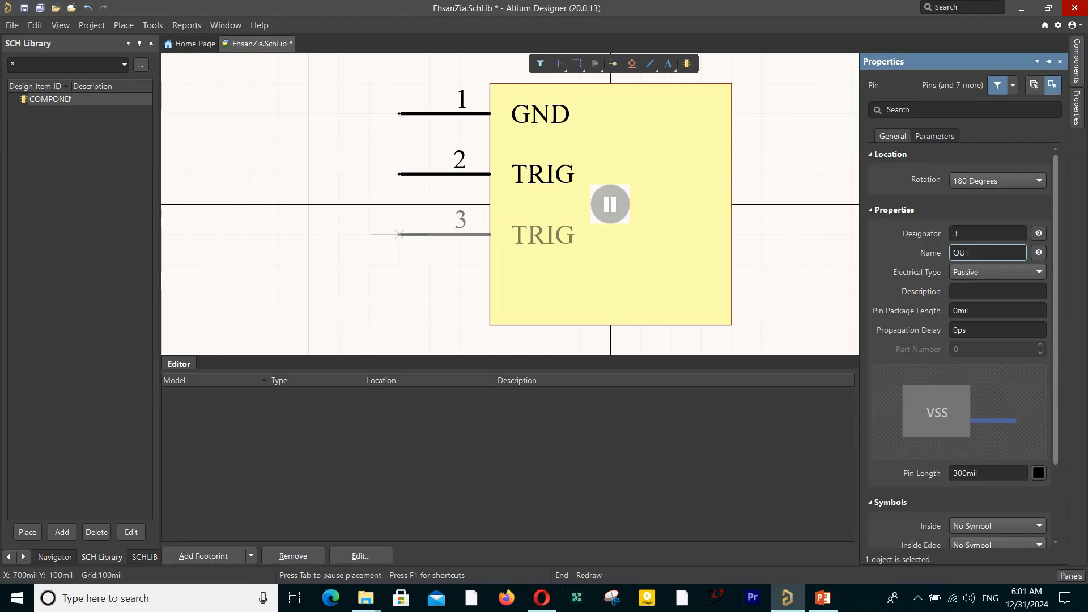
{"action": "key", "text": "Return"}
{"action": "left_click", "coordinate": [398, 234]}
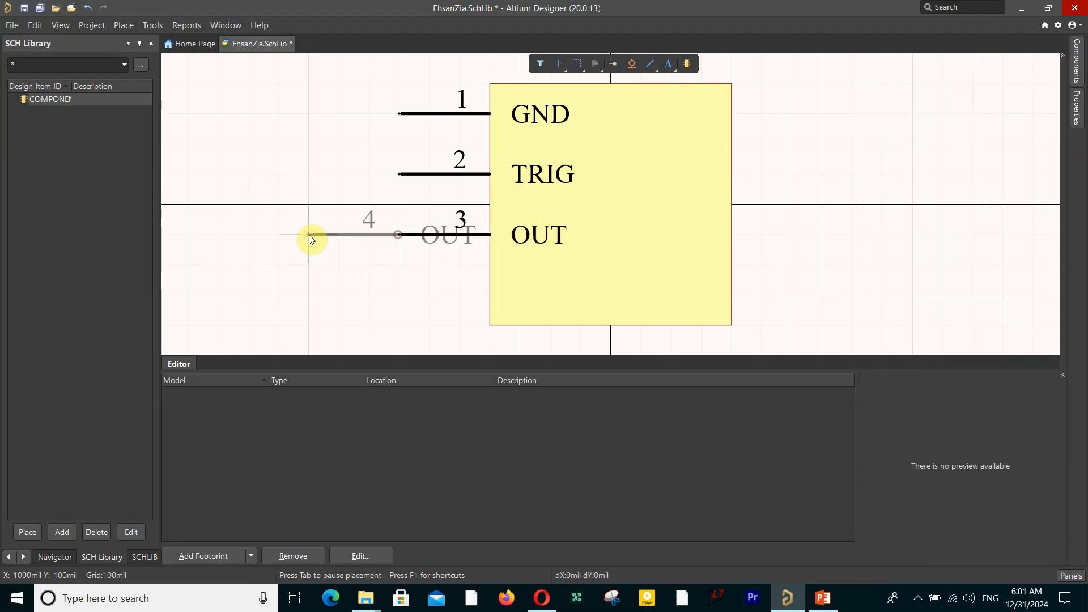
Name pin 4 RESET and place it on the body's left edge, 200 mil below the OUT pin
{"action": "key", "text": "Tab"}
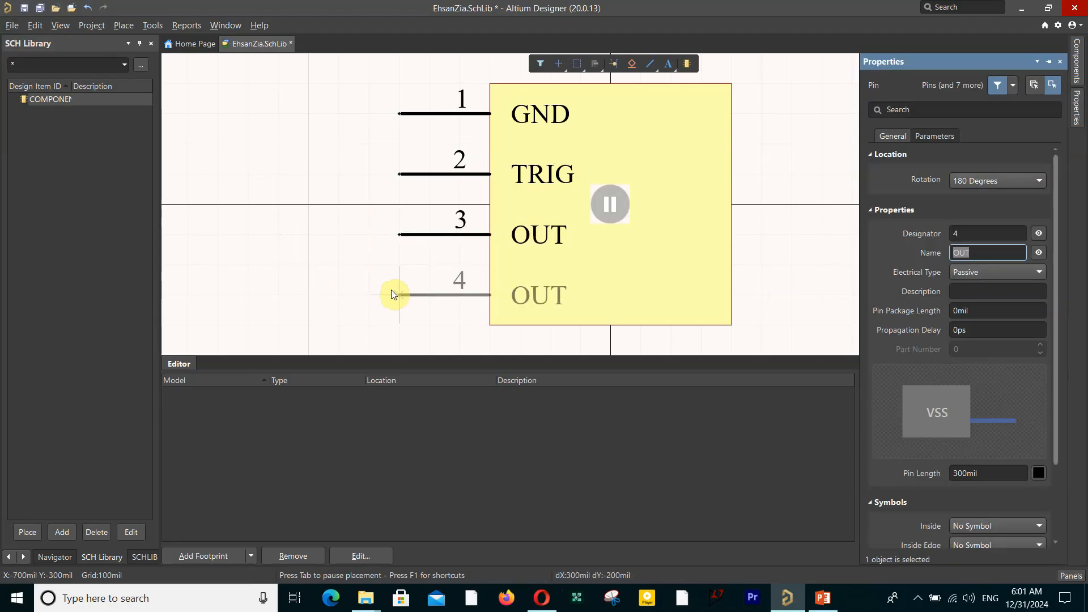
{"action": "type", "text": "RESET"}
{"action": "key", "text": "Return"}
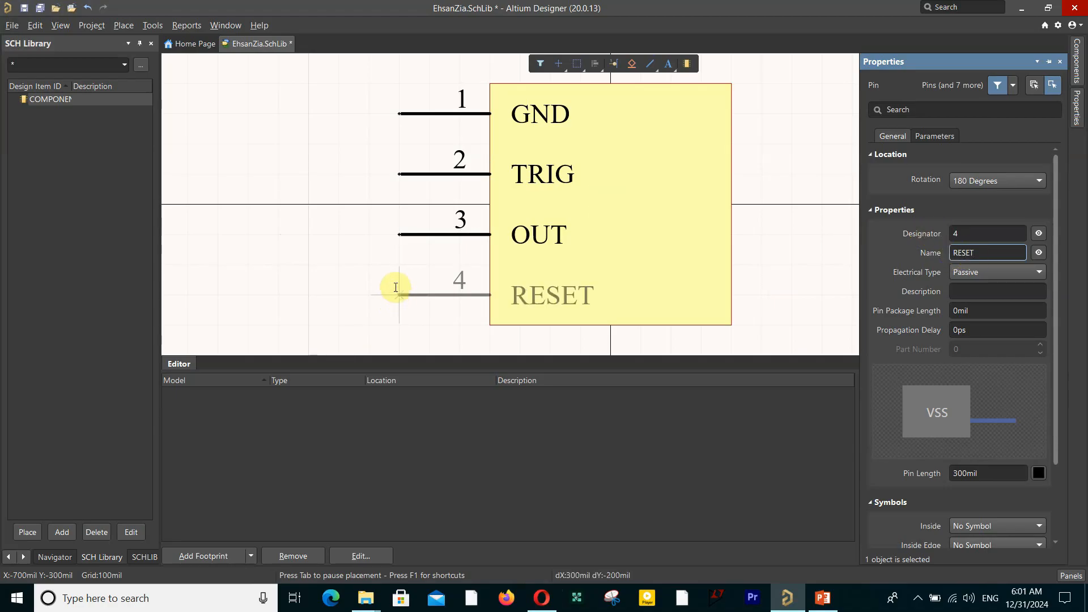
{"action": "left_click", "coordinate": [400, 295]}
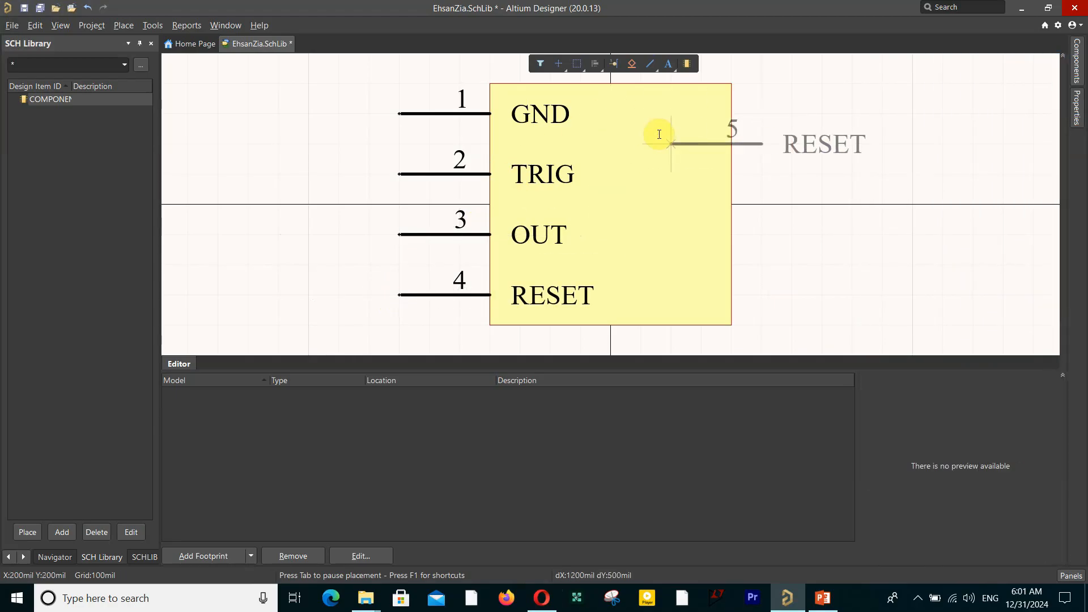
Rotate pin 5 to 0 degrees, name it VCC, and place it on the body's right edge opposite the GND pin
{"action": "key", "text": "space"}
{"action": "key", "text": "space"}
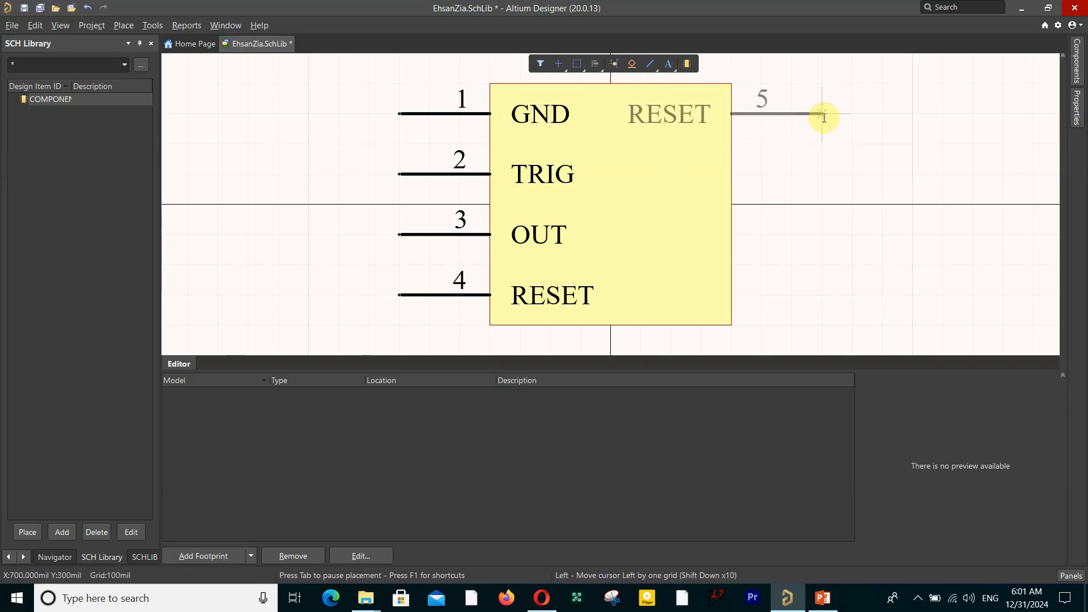
{"action": "key", "text": "Tab"}
{"action": "type", "text": "V"}
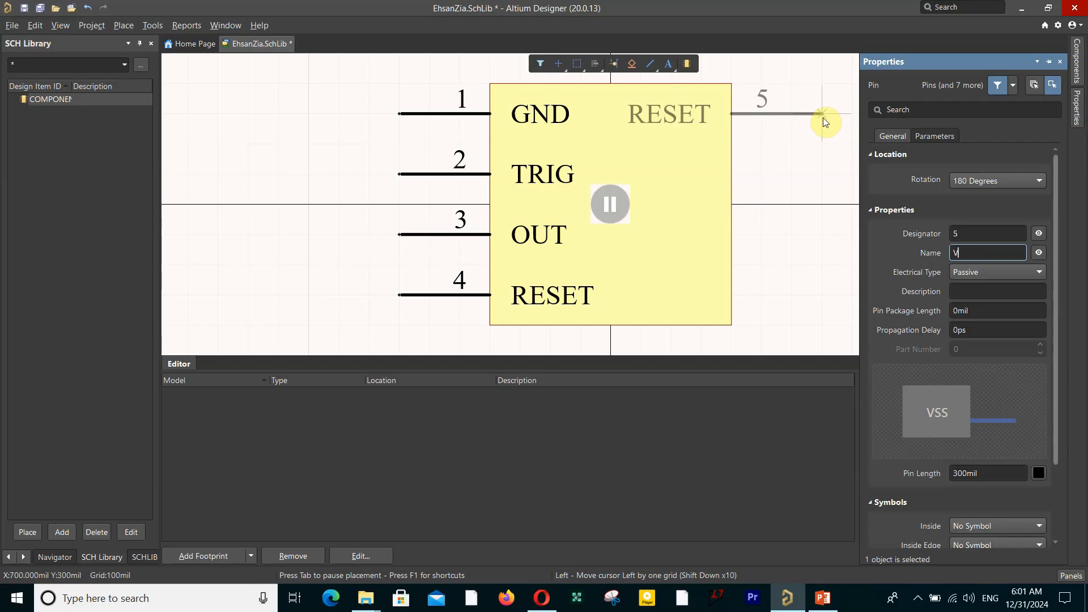
{"action": "type", "text": "CC"}
{"action": "key", "text": "Return"}
{"action": "left_click", "coordinate": [822, 114]}
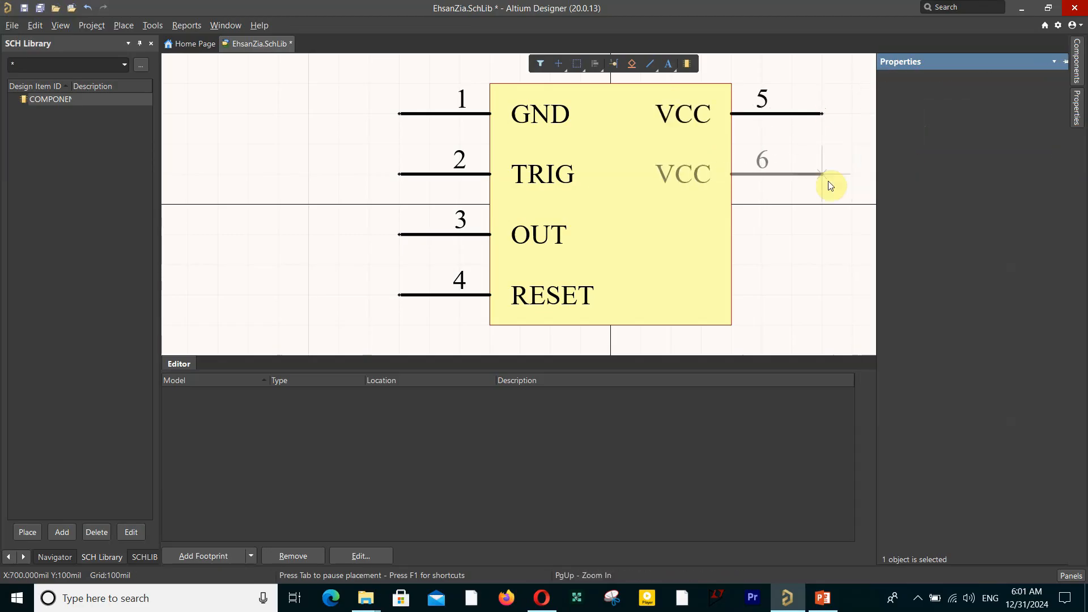
{"action": "key", "text": "Tab"}
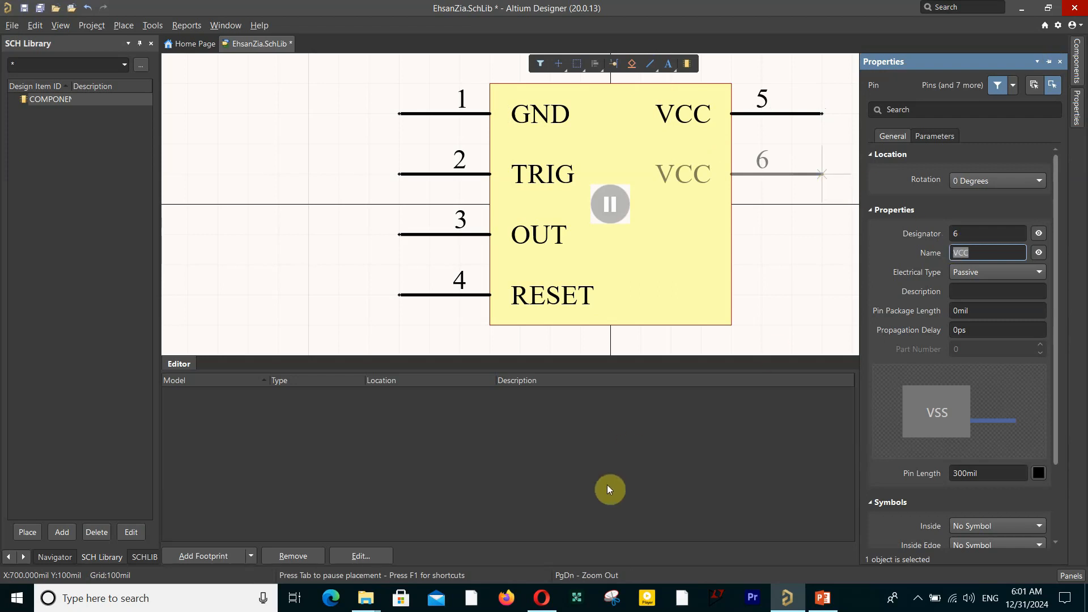
{"action": "left_click", "coordinate": [542, 598]}
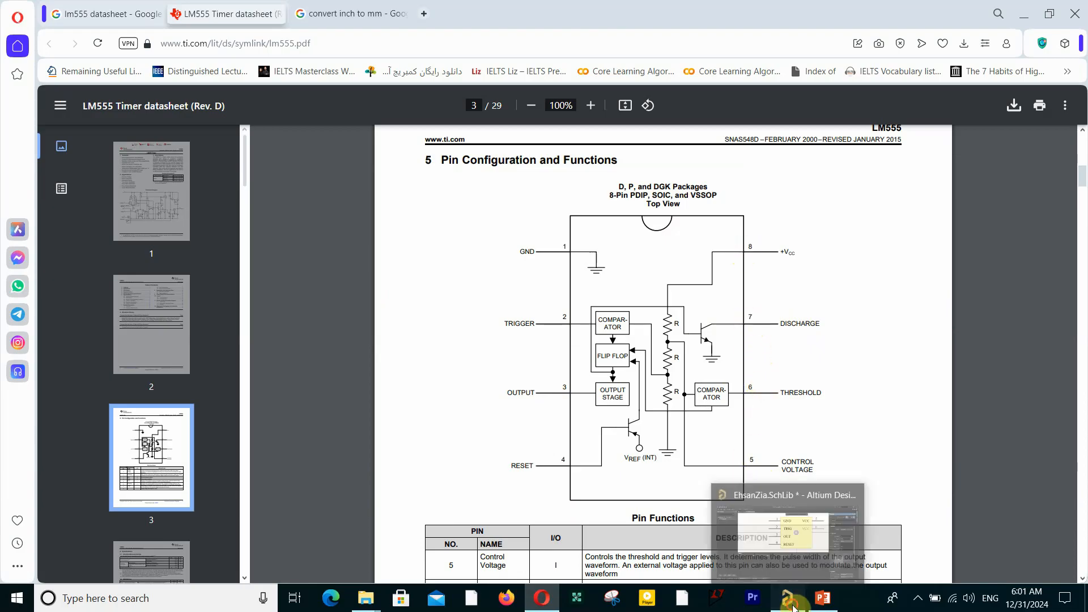
{"action": "left_click", "coordinate": [788, 598]}
{"action": "left_click", "coordinate": [834, 243]}
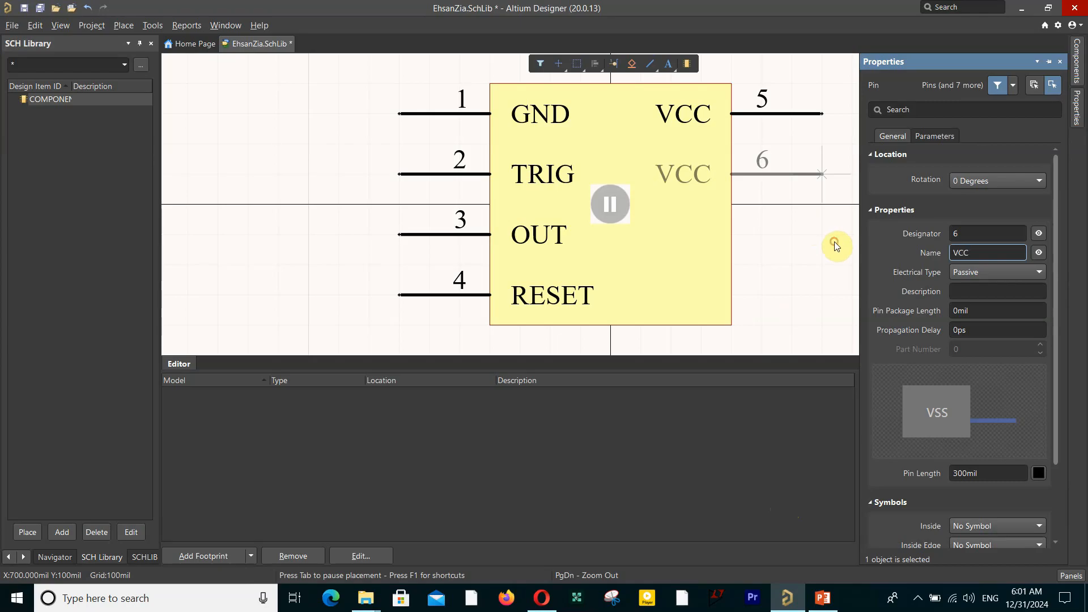
{"action": "left_click", "coordinate": [822, 173]}
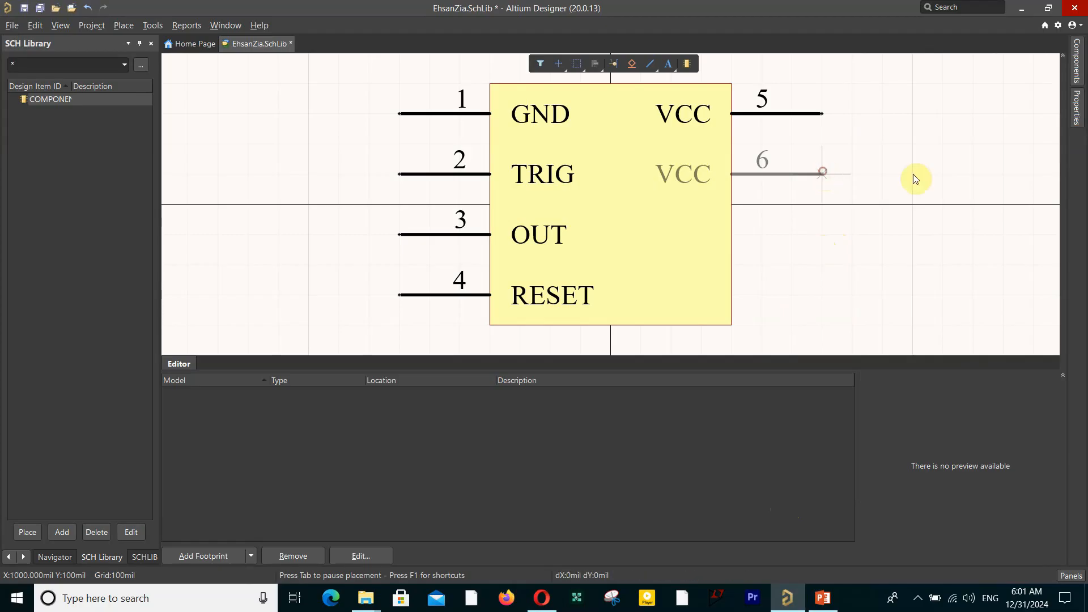
{"action": "right_click", "coordinate": [942, 172]}
{"action": "left_click", "coordinate": [798, 175]}
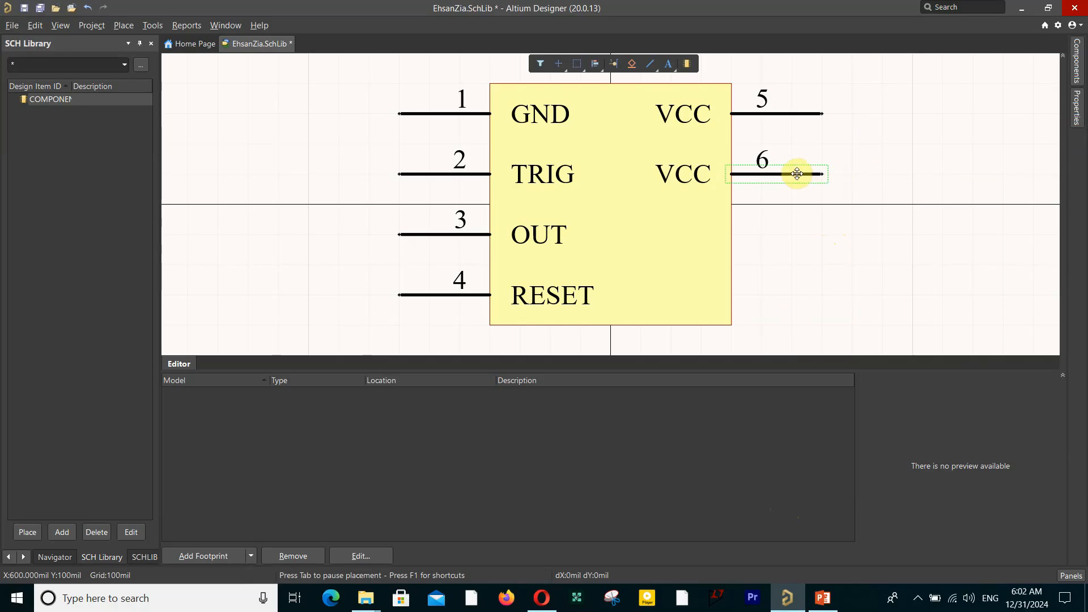
{"action": "key", "text": "Delete"}
Move pin 5 down the body's right edge to sit opposite the RESET pin and rename it CV
{"action": "left_click_drag", "start_coordinate": [794, 114], "coordinate": [810, 294]}
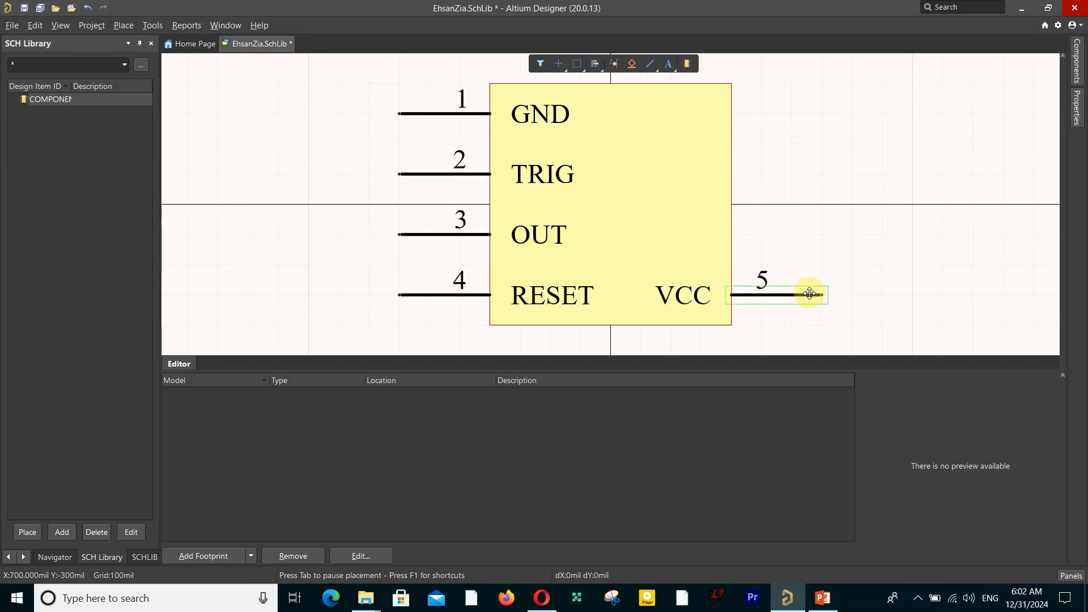
{"action": "left_click", "coordinate": [913, 251]}
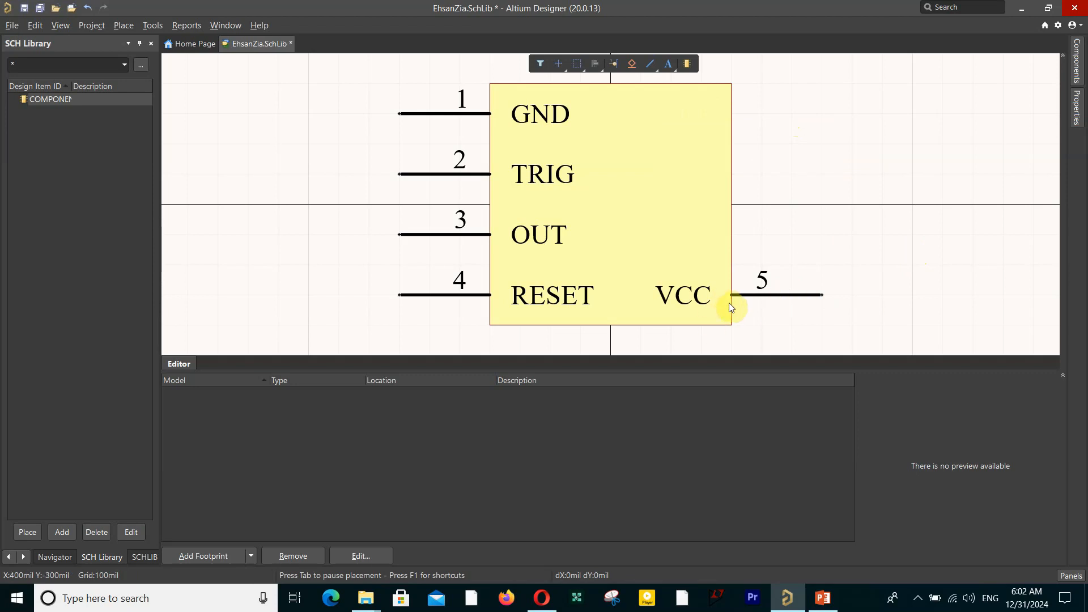
{"action": "double_click", "coordinate": [771, 295]}
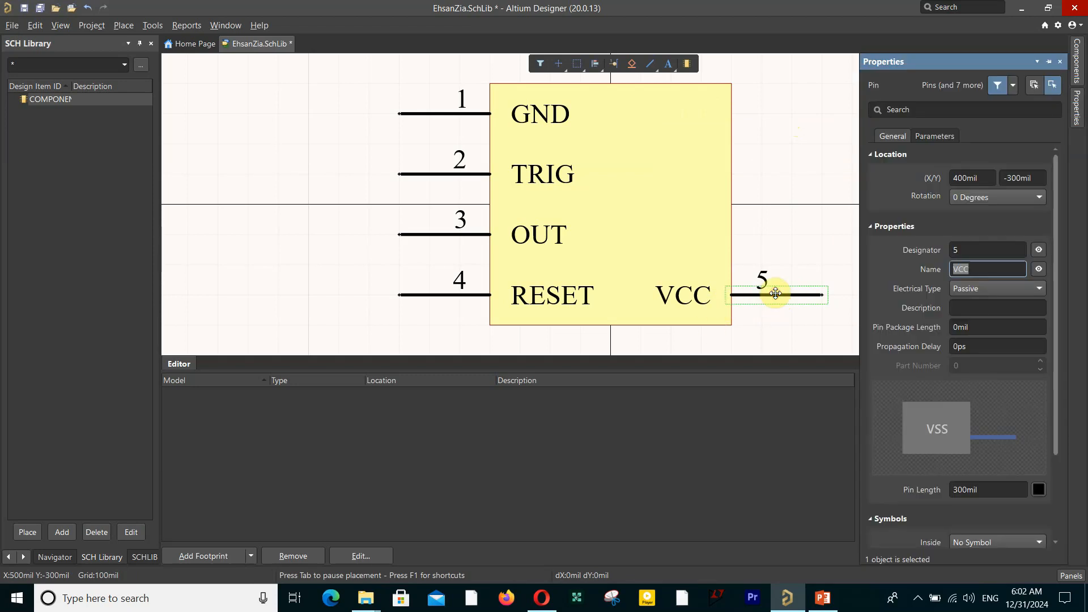
{"action": "double_click", "coordinate": [983, 270]}
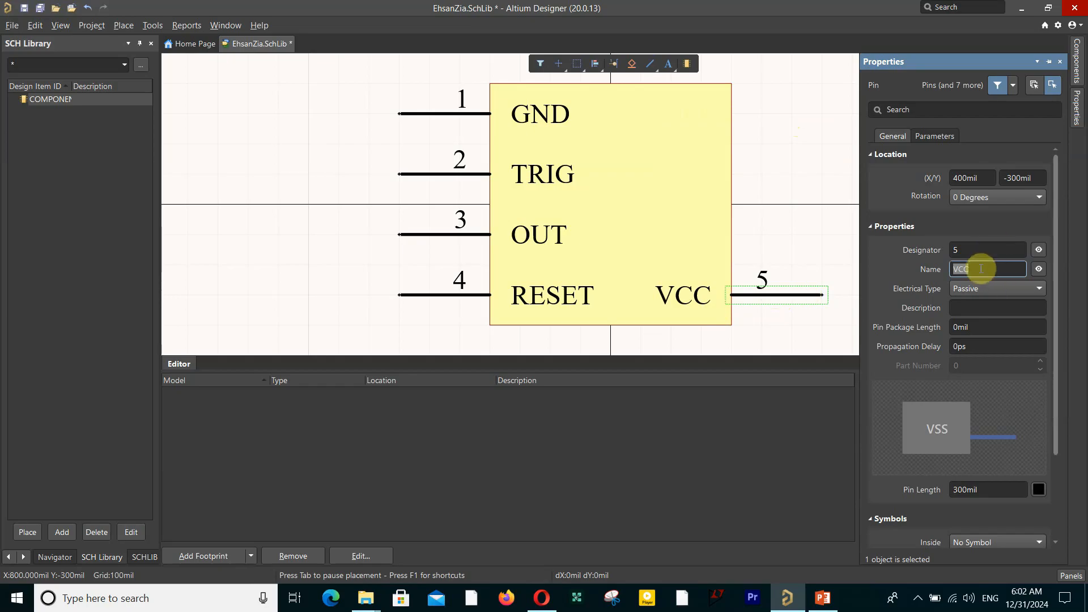
{"action": "type", "text": "CV"}
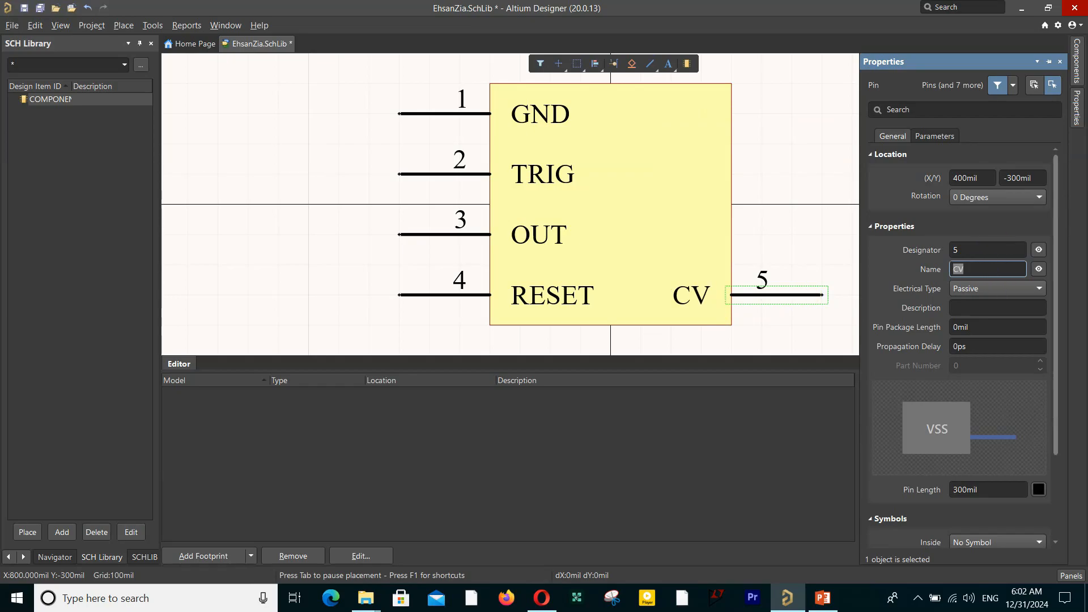
{"action": "left_click", "coordinate": [830, 288]}
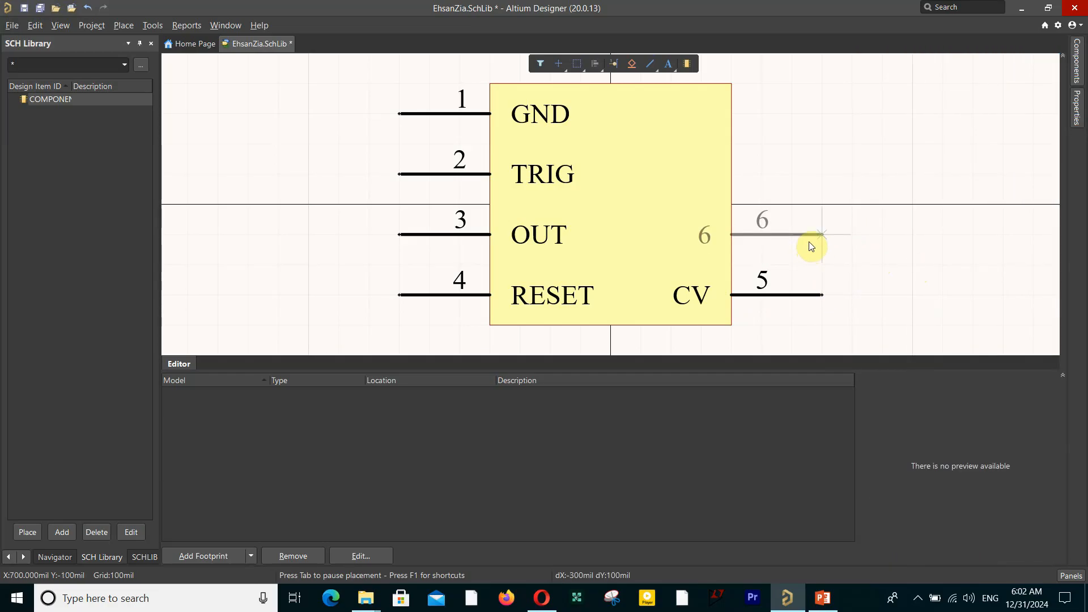
Check pin 6's function in the datasheet, name the pin THR, and place it 200 mil above the CV pin
{"action": "key", "text": "Tab"}
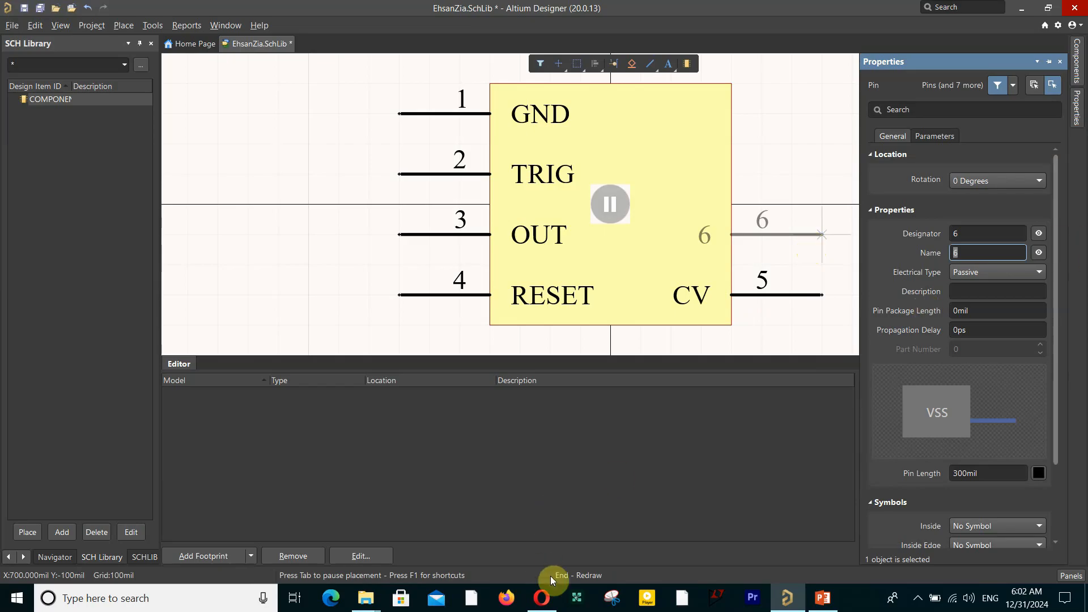
{"action": "left_click", "coordinate": [542, 598]}
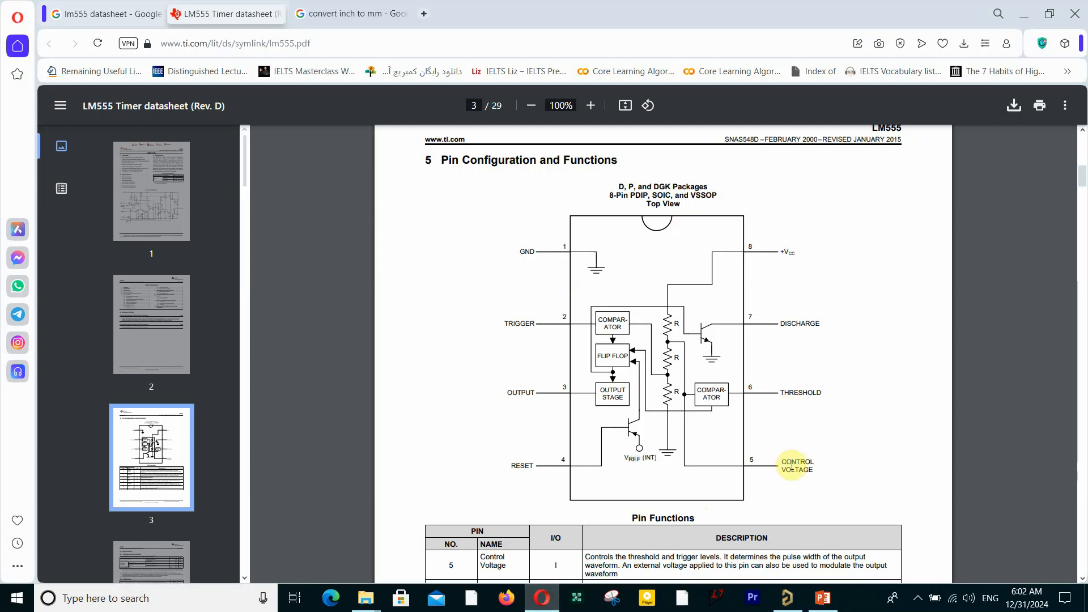
{"action": "left_click", "coordinate": [787, 598]}
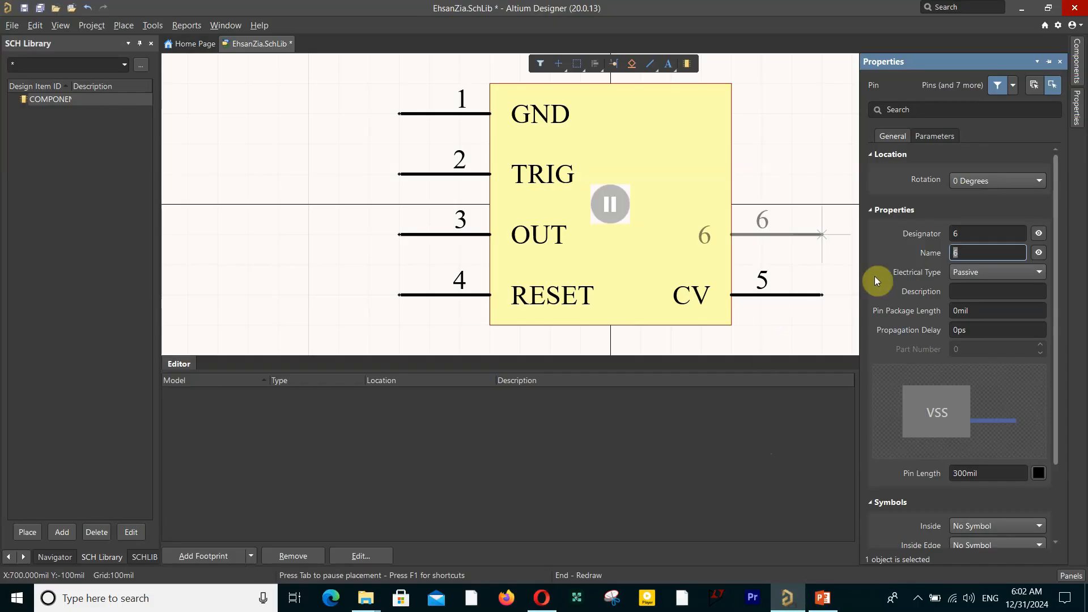
{"action": "type", "text": "THR"}
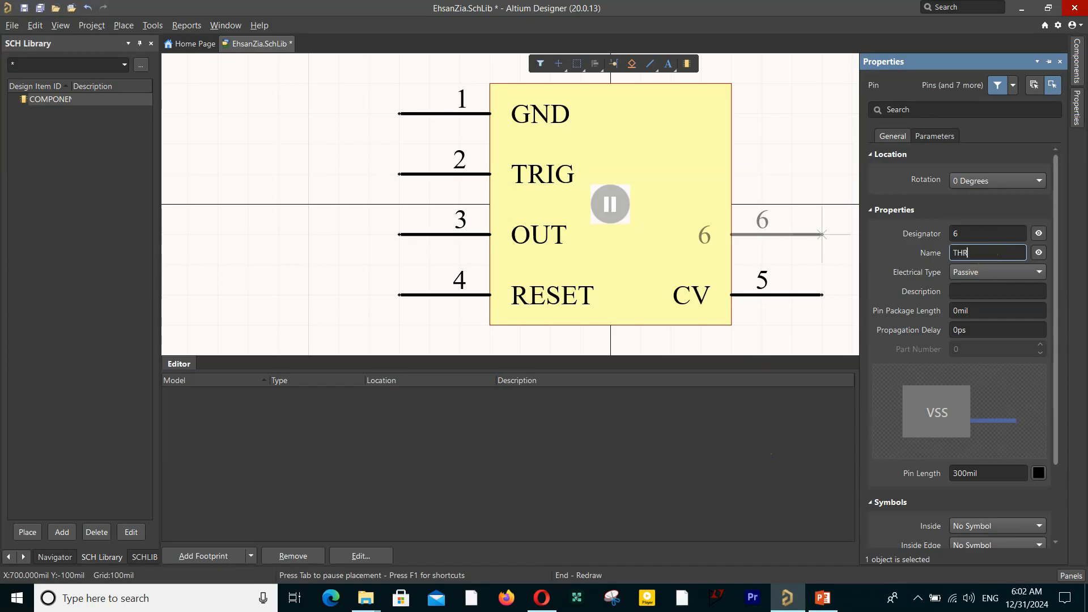
{"action": "key", "text": "Return"}
{"action": "left_click", "coordinate": [821, 234]}
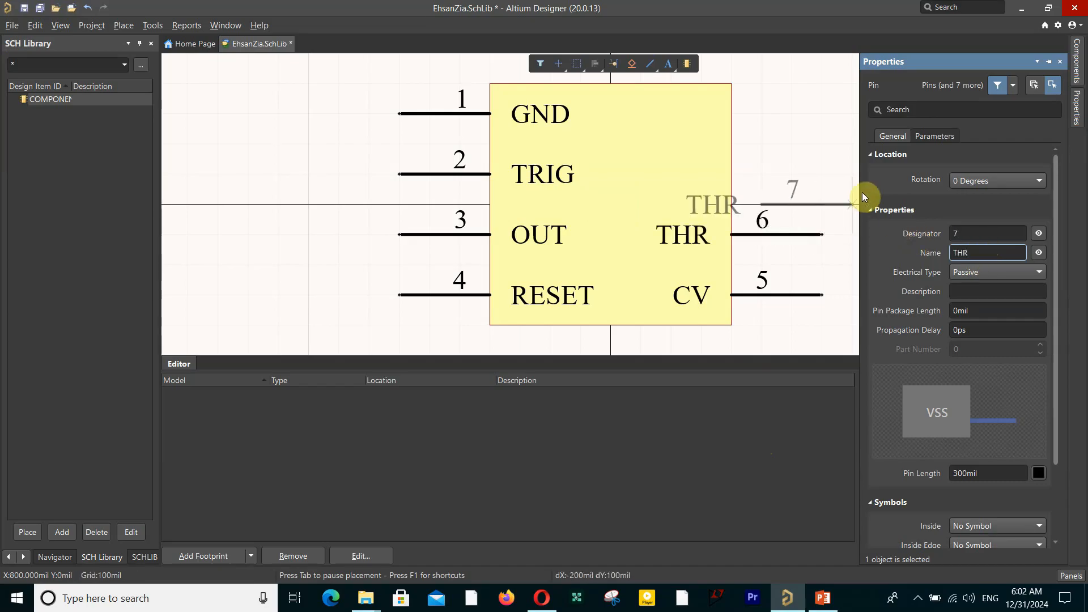
Name pin 7 DIS and place it on the body's right edge, 200 mil above the THR pin
{"action": "key", "text": "Tab"}
{"action": "type", "text": "DIS"}
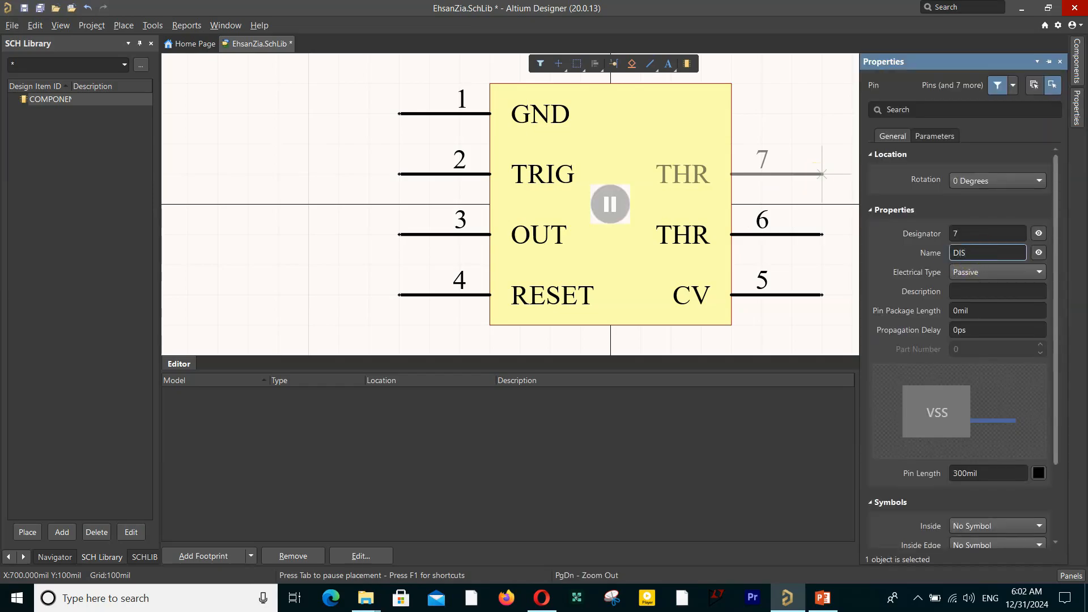
{"action": "key", "text": "Return"}
{"action": "left_click", "coordinate": [822, 175]}
Name pin 8 VCC, place it 200 mil above the DIS pin opposite GND, and end pin placement
{"action": "key", "text": "Tab"}
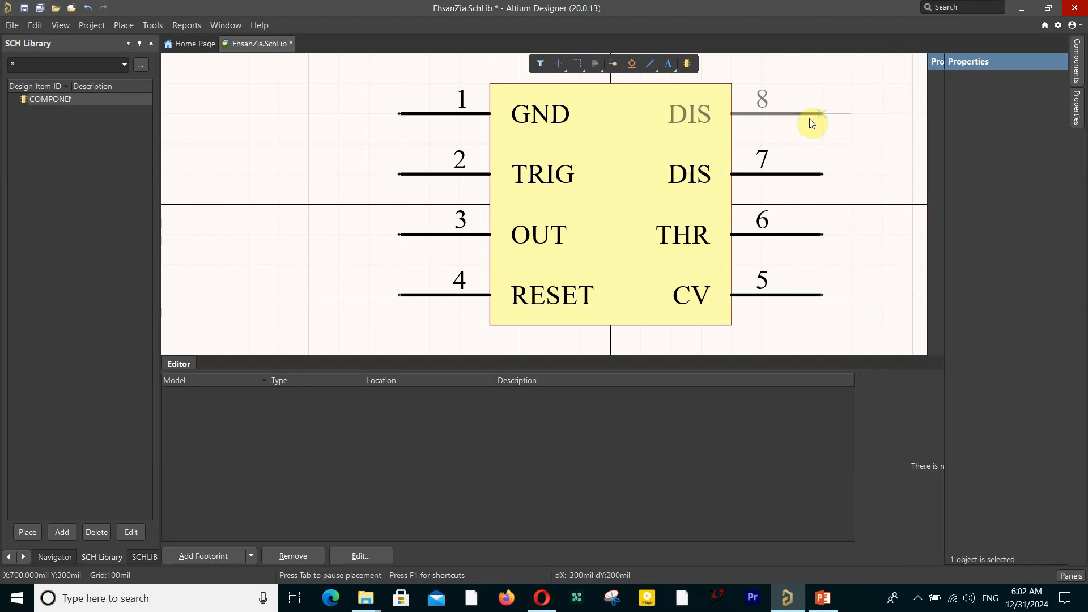
{"action": "type", "text": "VS"}
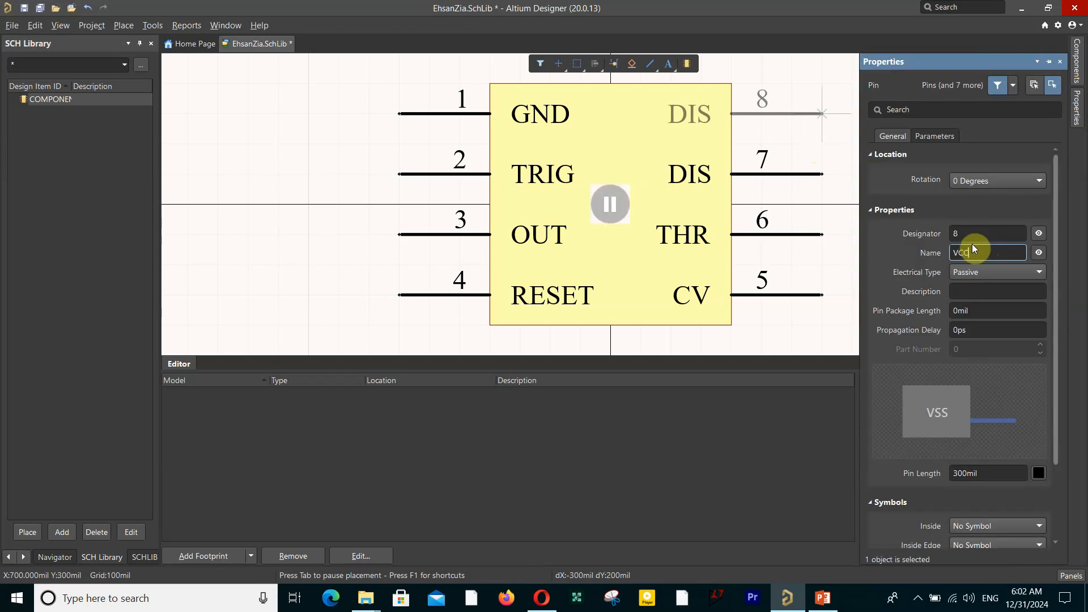
{"action": "type", "text": "C"}
{"action": "key", "text": "Return"}
{"action": "left_click", "coordinate": [822, 114]}
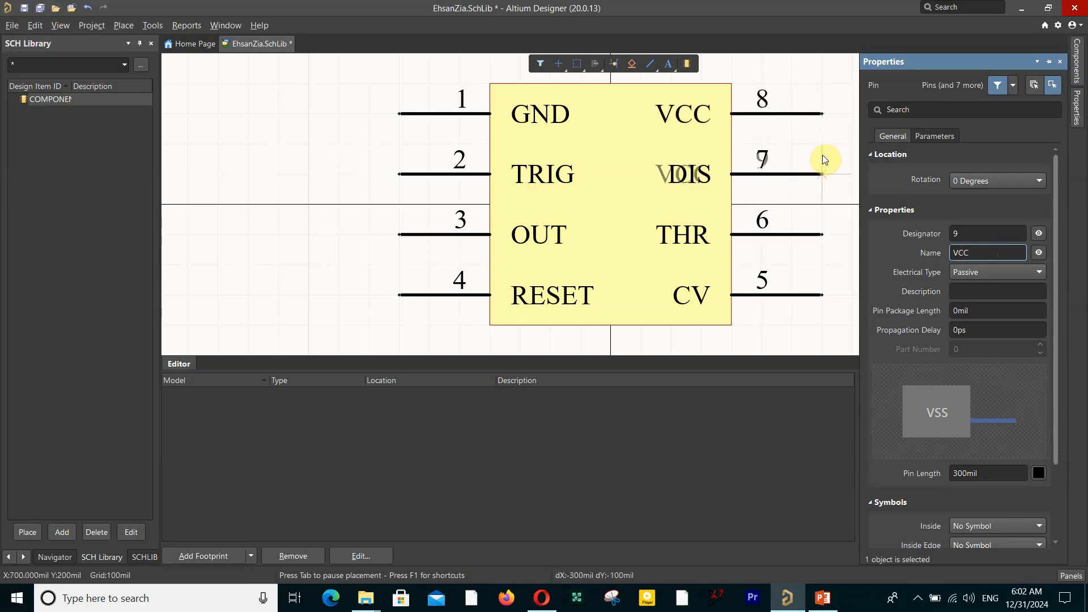
{"action": "key", "text": "Escape"}
{"action": "left_click", "coordinate": [905, 146]}
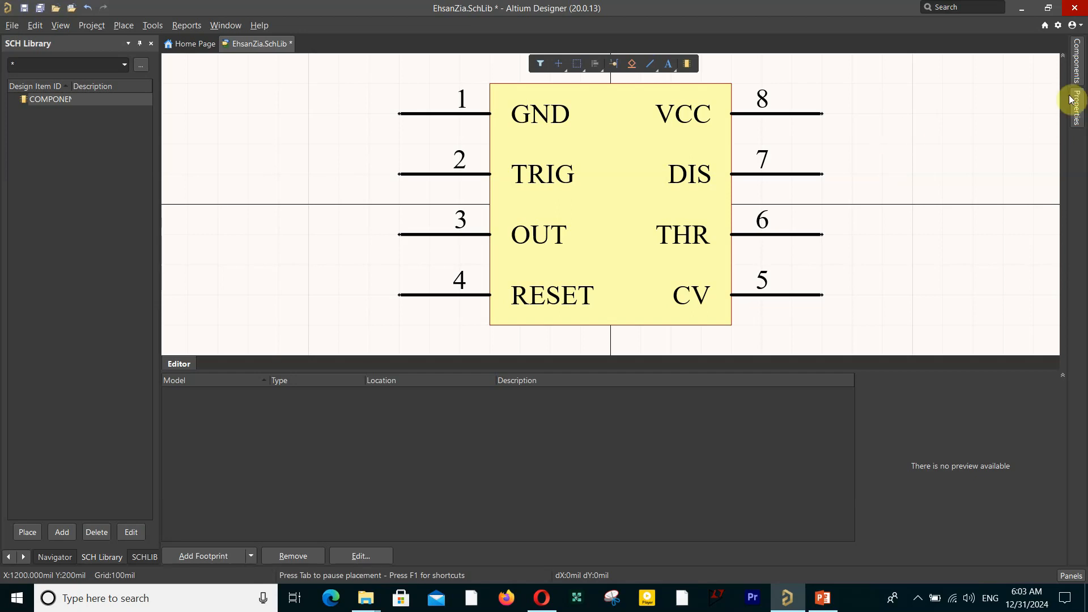
Open the body rectangle's properties to review its location, size, border and fill settings
{"action": "double_click", "coordinate": [697, 149]}
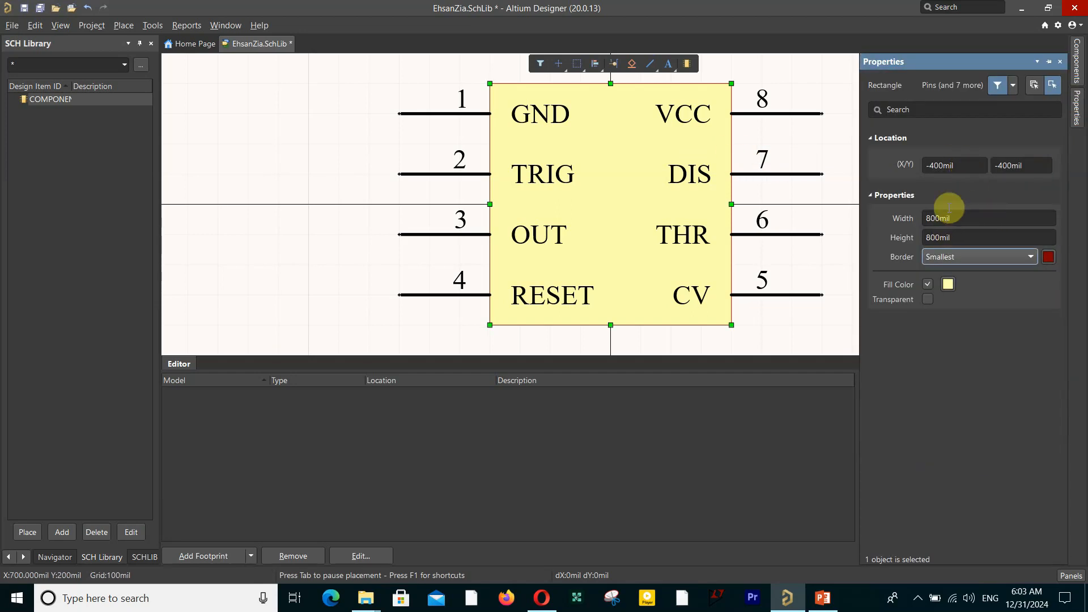
{"action": "left_click", "coordinate": [1077, 62]}
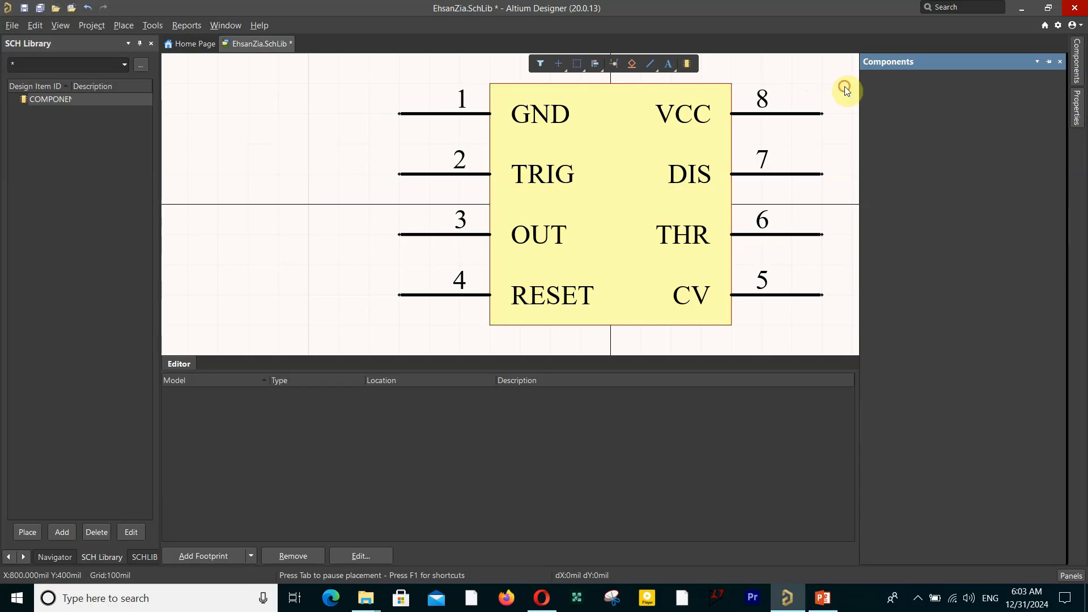
{"action": "double_click", "coordinate": [687, 129]}
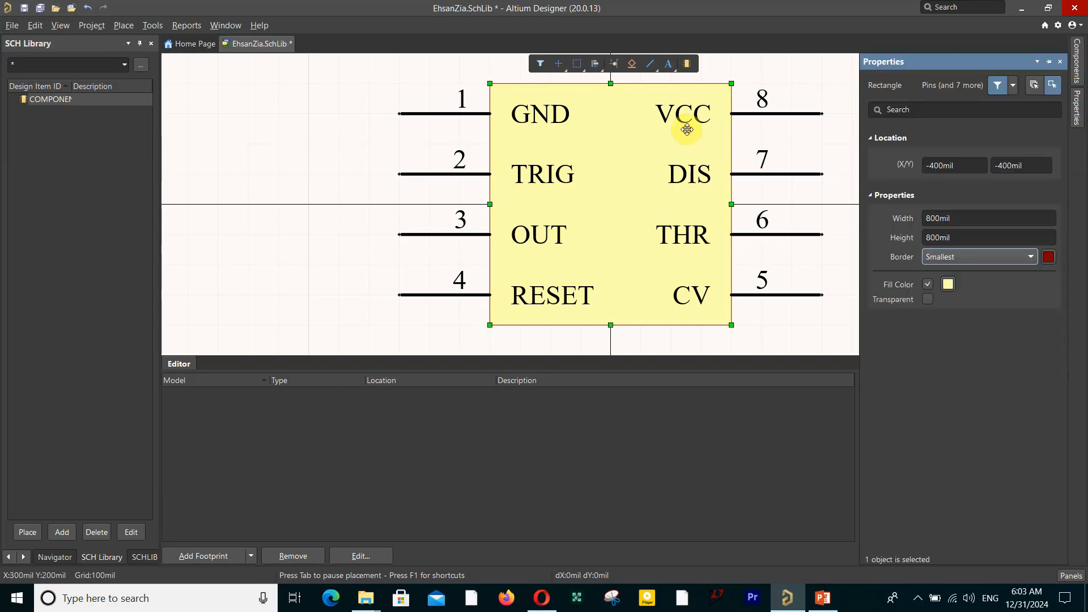
Switch from the rectangle's properties to the Components list and view the details of the LM555 entry
{"action": "left_click", "coordinate": [1077, 114]}
{"action": "left_click", "coordinate": [1078, 114]}
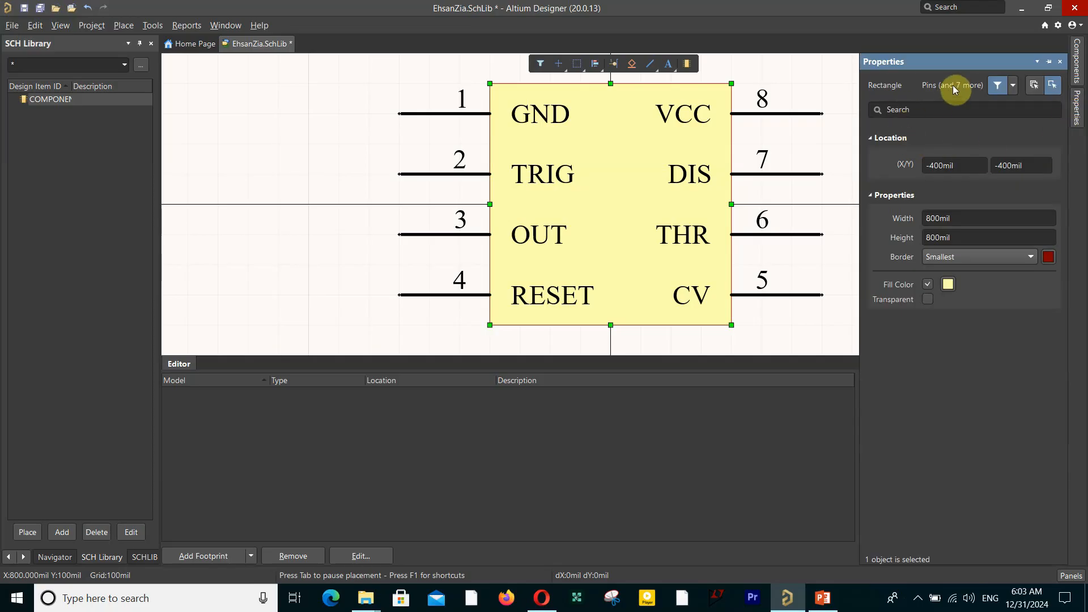
{"action": "left_click", "coordinate": [1037, 61]}
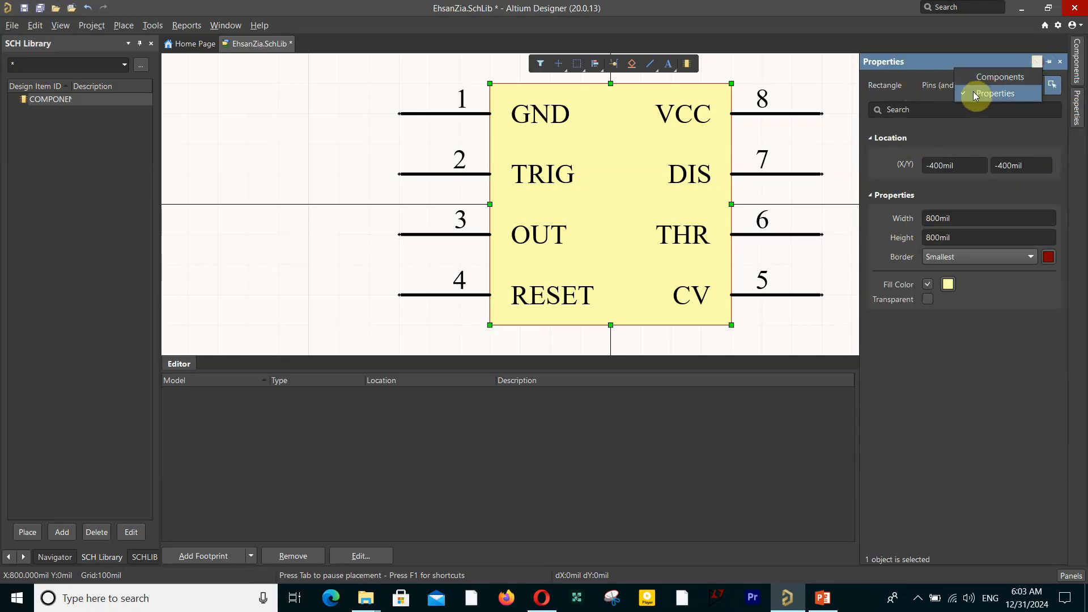
{"action": "left_click", "coordinate": [1018, 79]}
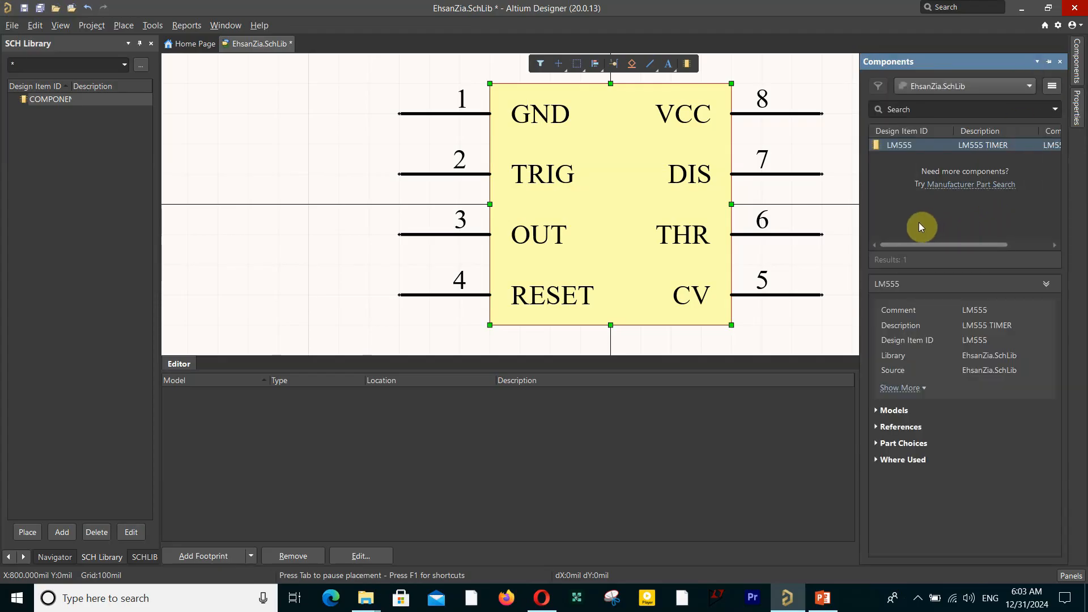
{"action": "left_click", "coordinate": [910, 145]}
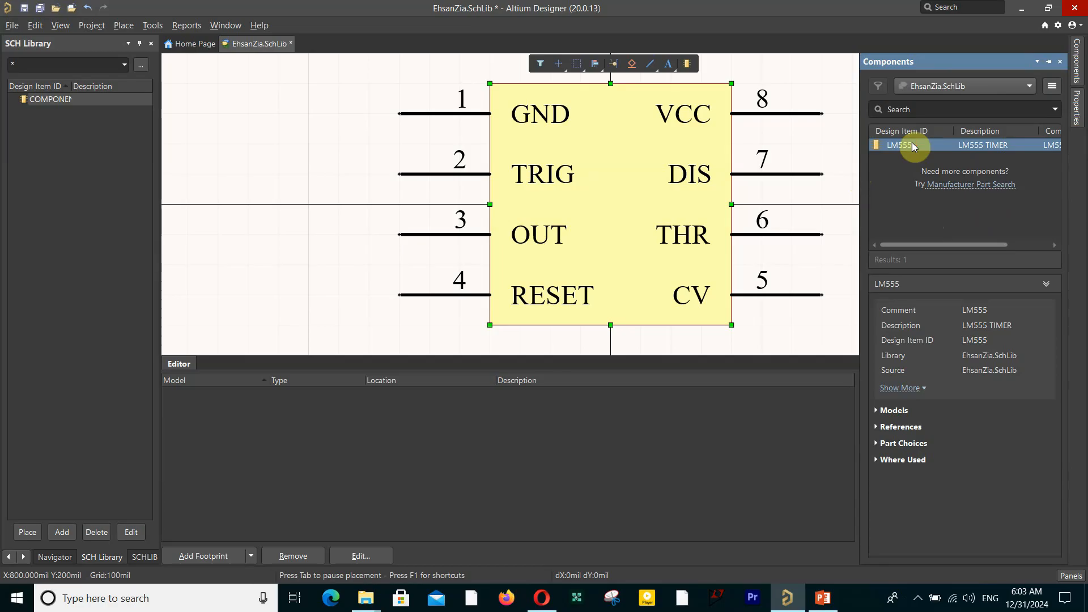
{"action": "left_click", "coordinate": [846, 132]}
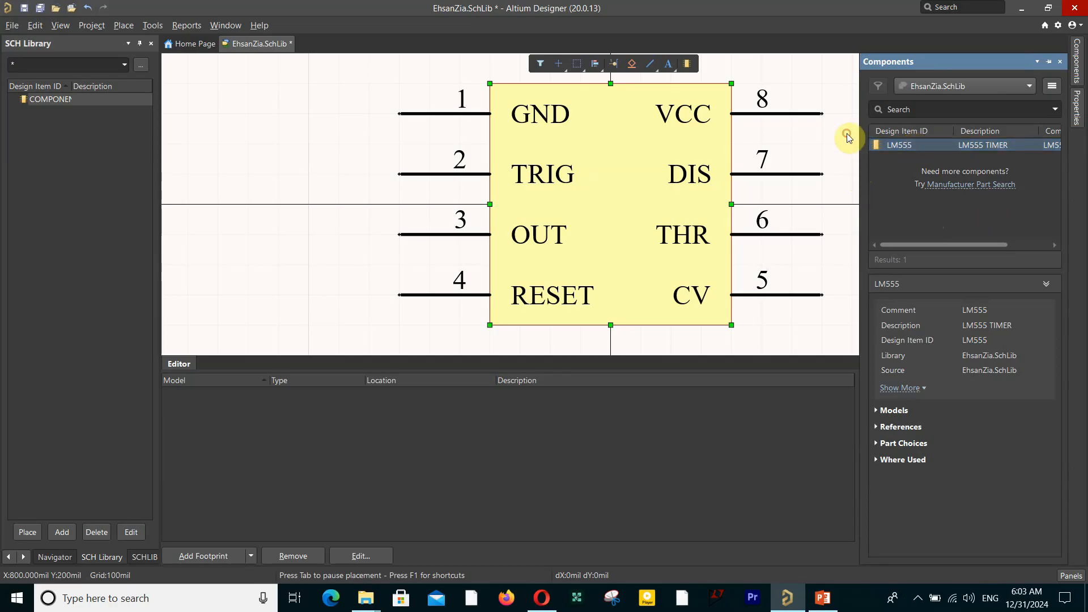
Open the library component's own properties and set its Design Item ID to LM555
{"action": "double_click", "coordinate": [49, 102]}
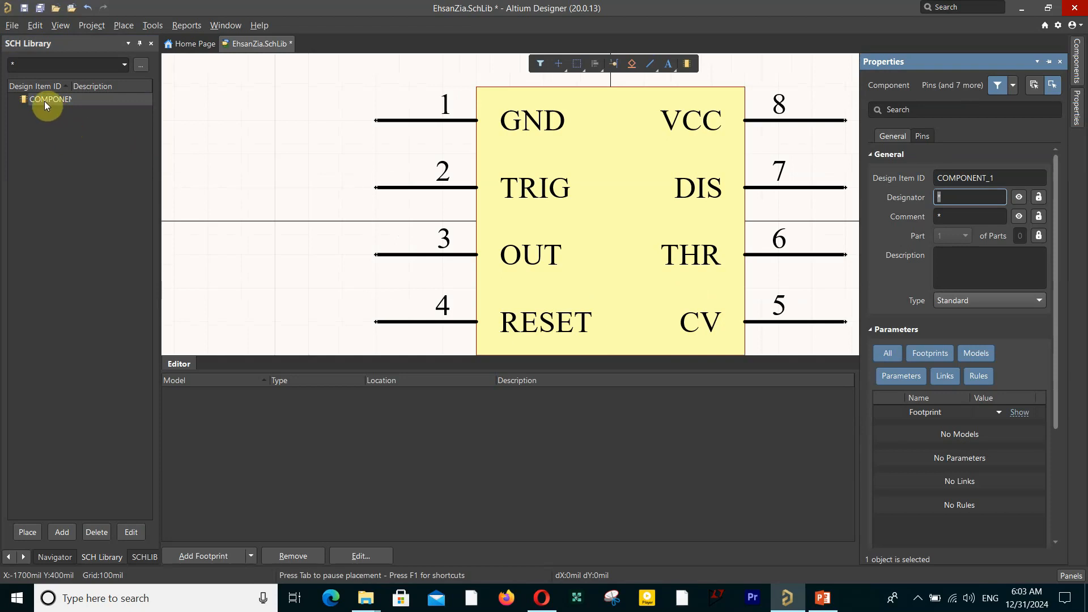
{"action": "double_click", "coordinate": [1007, 178]}
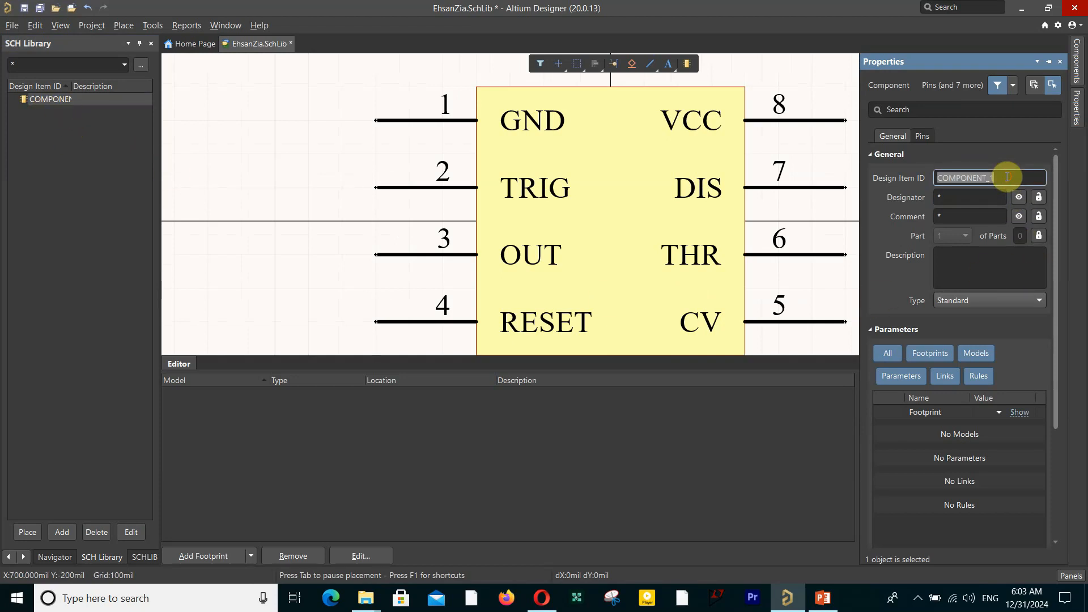
{"action": "type", "text": "LM555"}
Set the component's designator to U* and its comment to LM555
{"action": "left_click", "coordinate": [953, 197]}
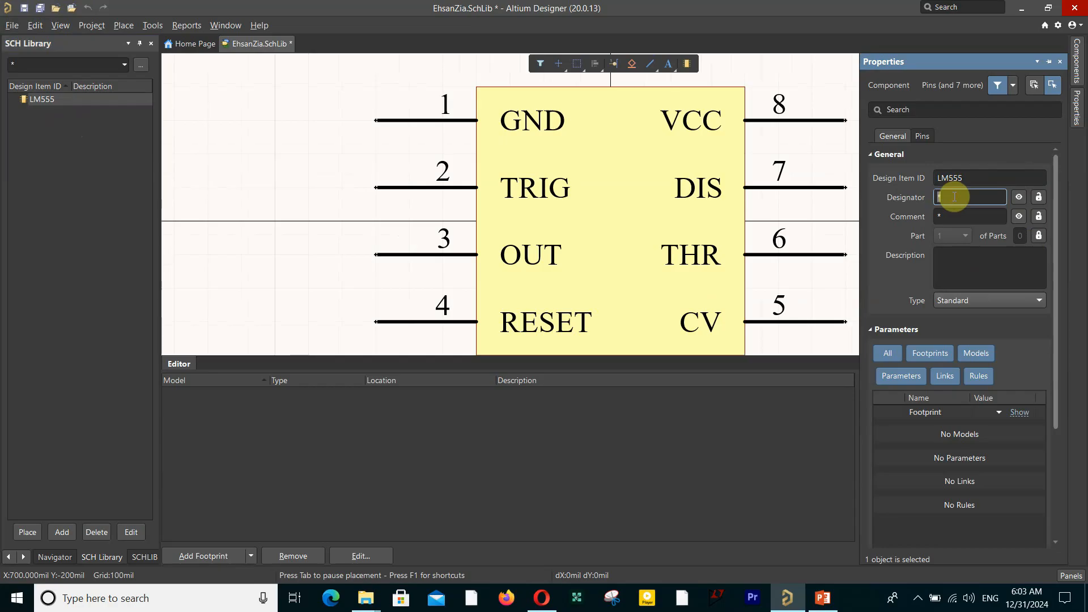
{"action": "type", "text": "U"}
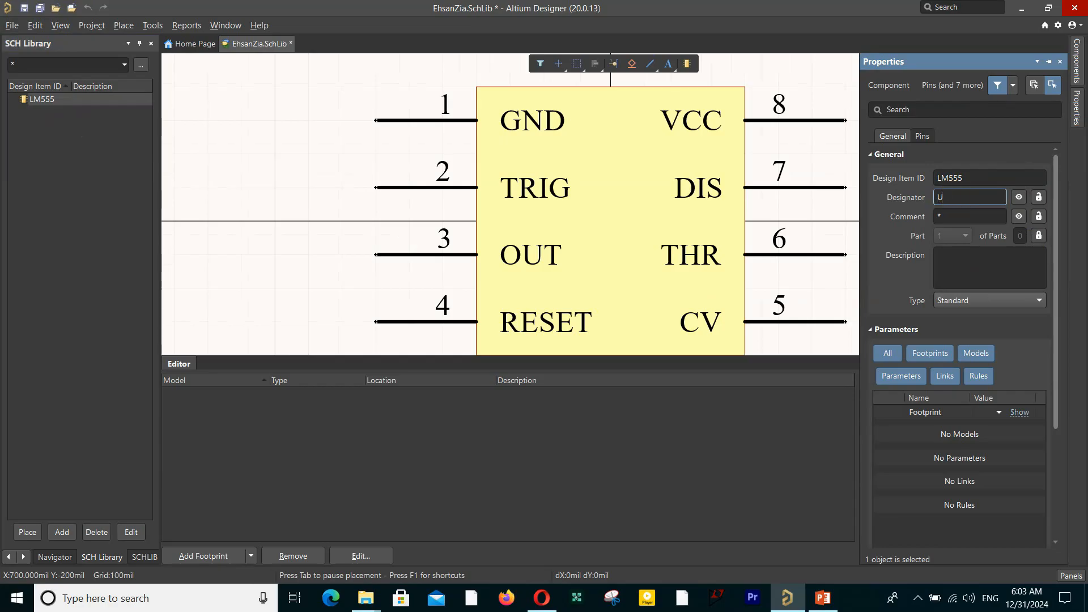
{"action": "type", "text": "*"}
{"action": "left_click", "coordinate": [959, 218]}
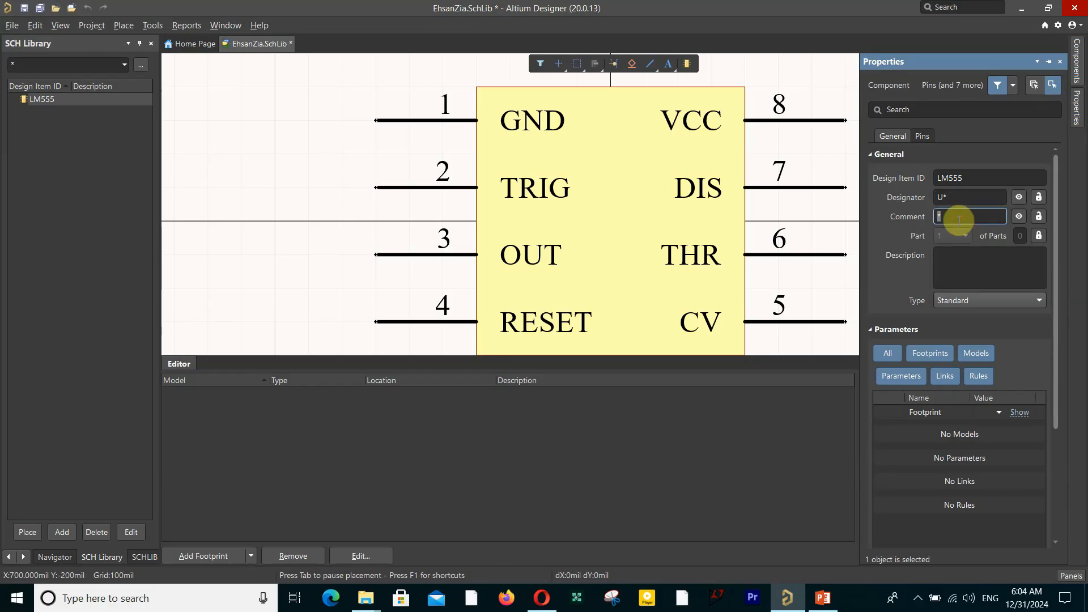
{"action": "type", "text": "LM555"}
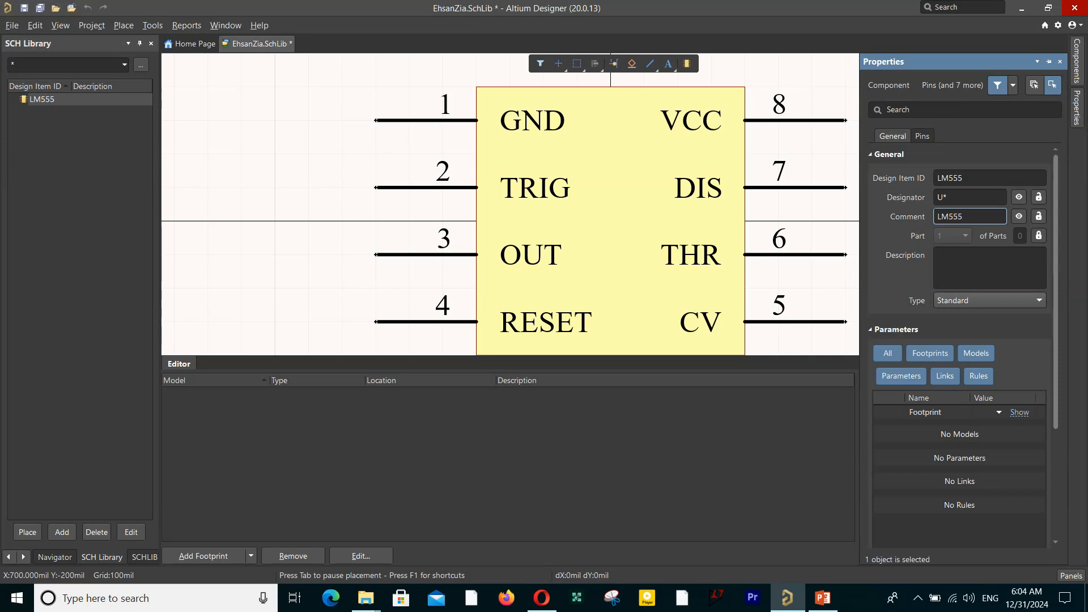
Check the device title on the first page of the datasheet in the browser, and set the component's description to LM555 TIMER
{"action": "left_click", "coordinate": [962, 260]}
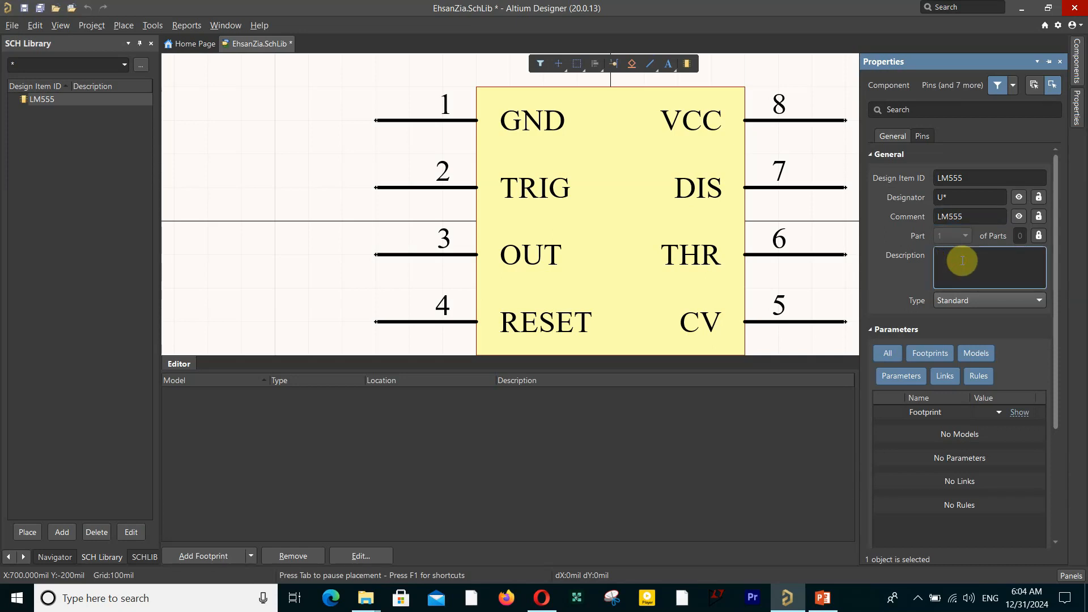
{"action": "left_click", "coordinate": [542, 598]}
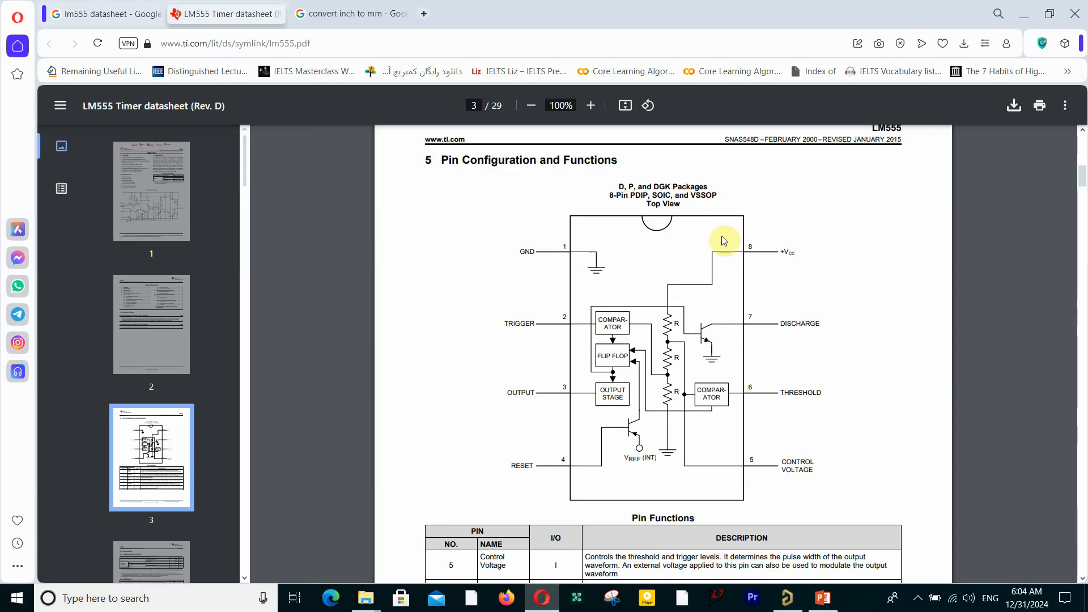
{"action": "left_click_drag", "start_coordinate": [1082, 183], "coordinate": [1082, 149]}
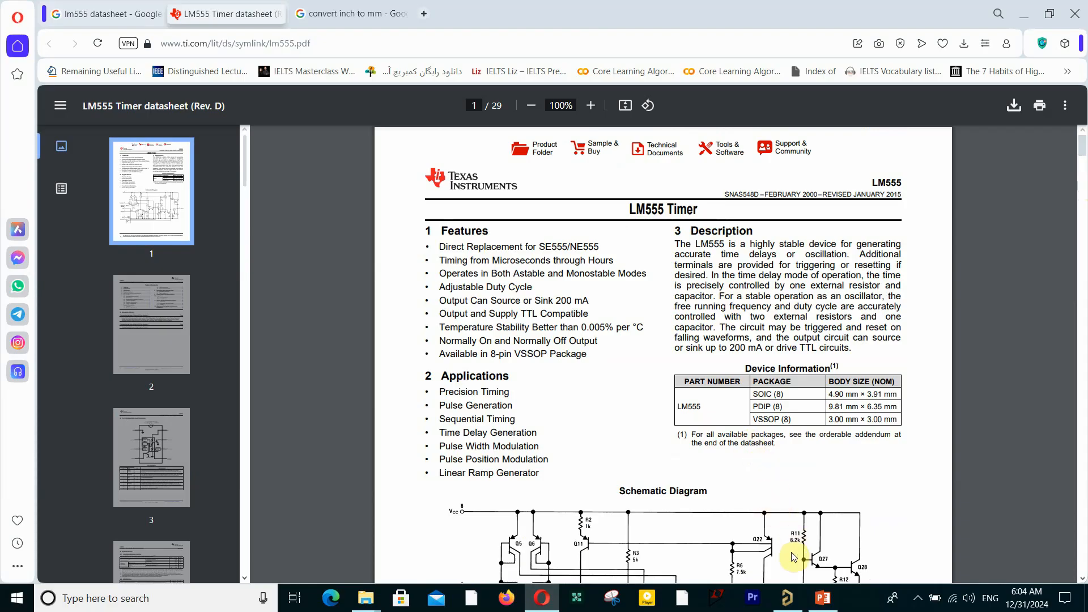
{"action": "left_click", "coordinate": [791, 601]}
{"action": "left_click", "coordinate": [955, 255]}
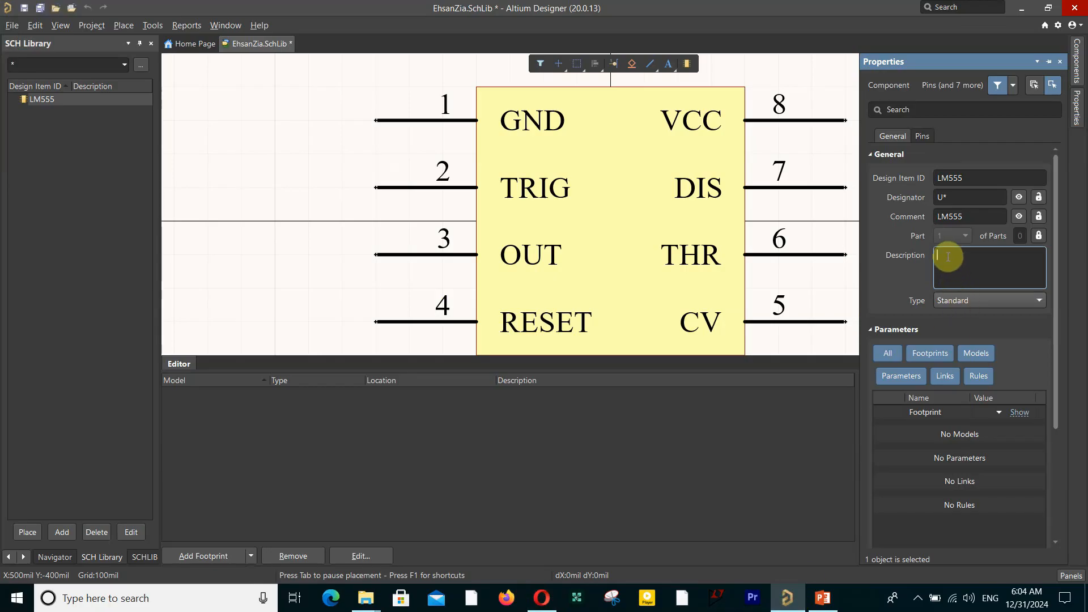
{"action": "type", "text": "LM555 "}
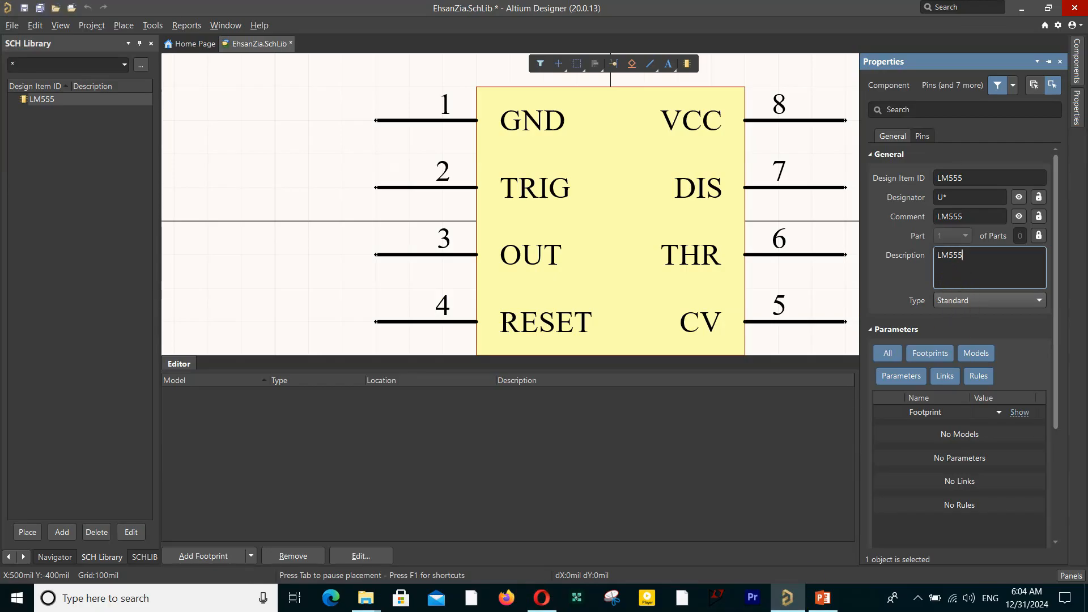
{"action": "type", "text": "TIMER"}
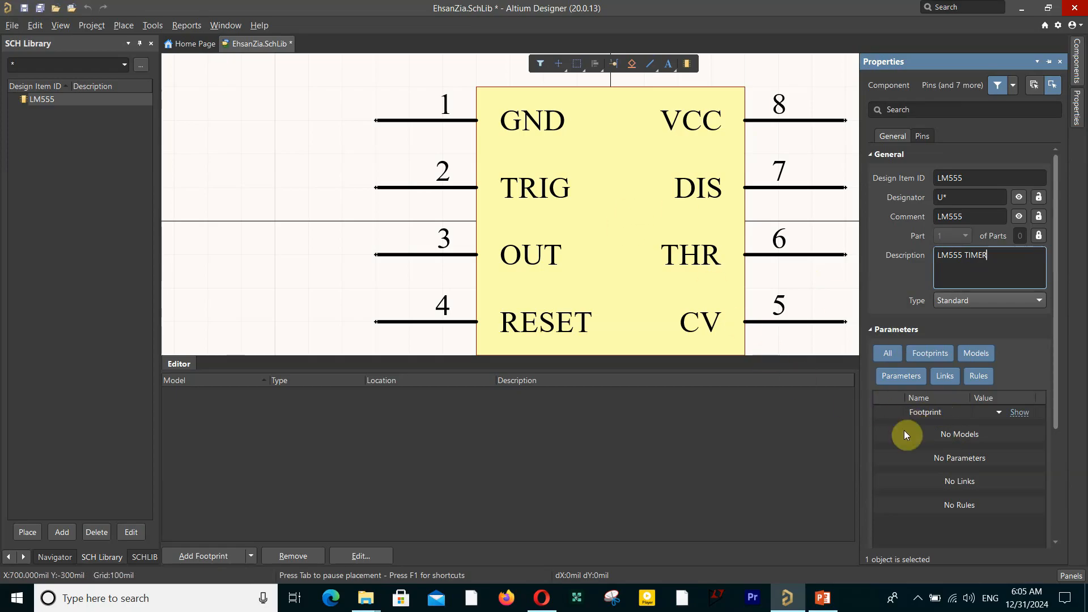
{"action": "scroll", "coordinate": [1056, 339], "scroll_direction": "down", "scroll_amount": 5}
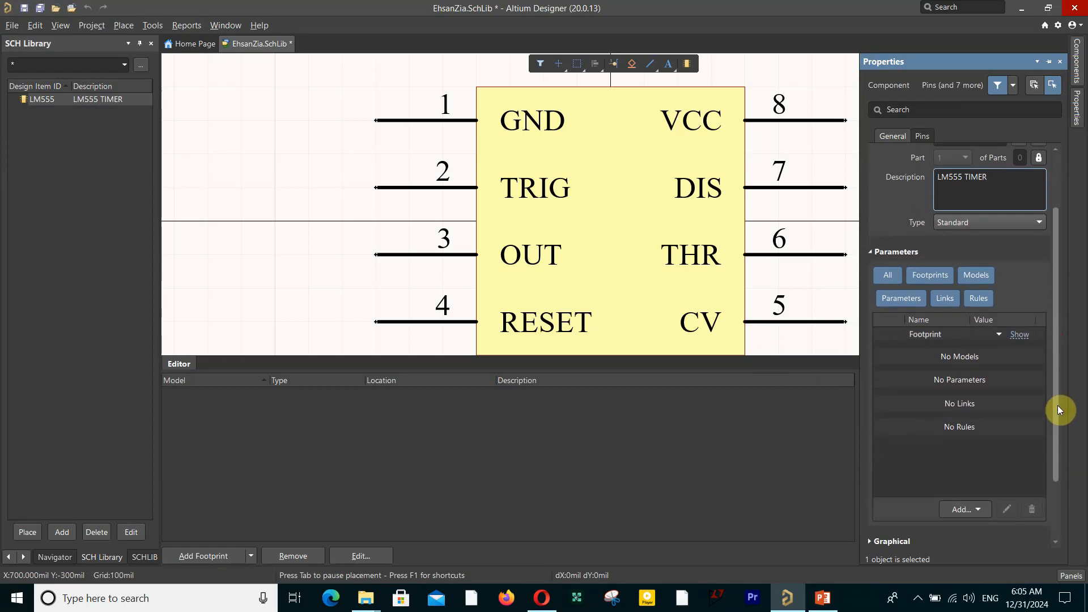